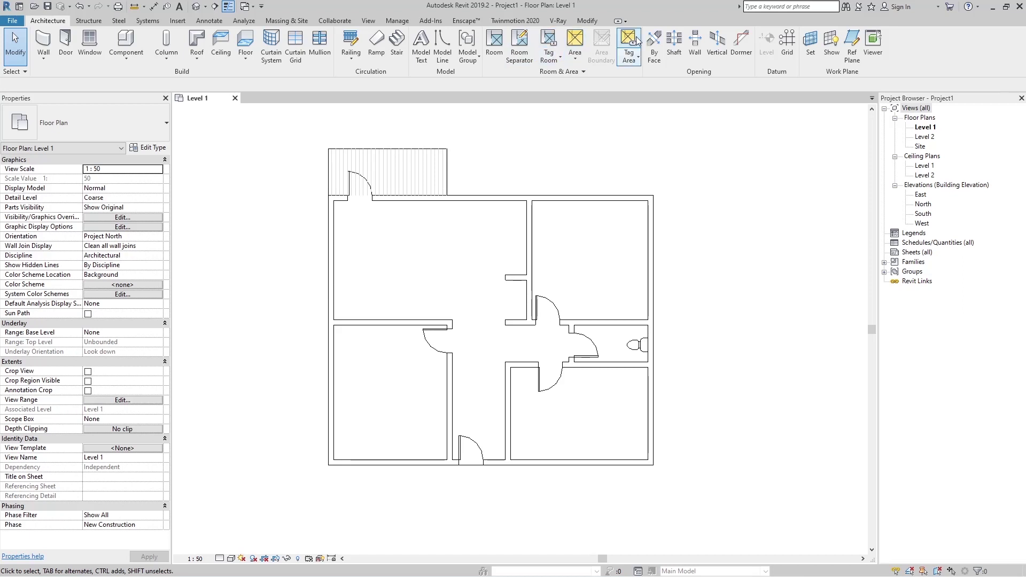
Place a tagged room in the lower-left enclosed space of the floor plan
{"action": "left_click", "coordinate": [495, 52]}
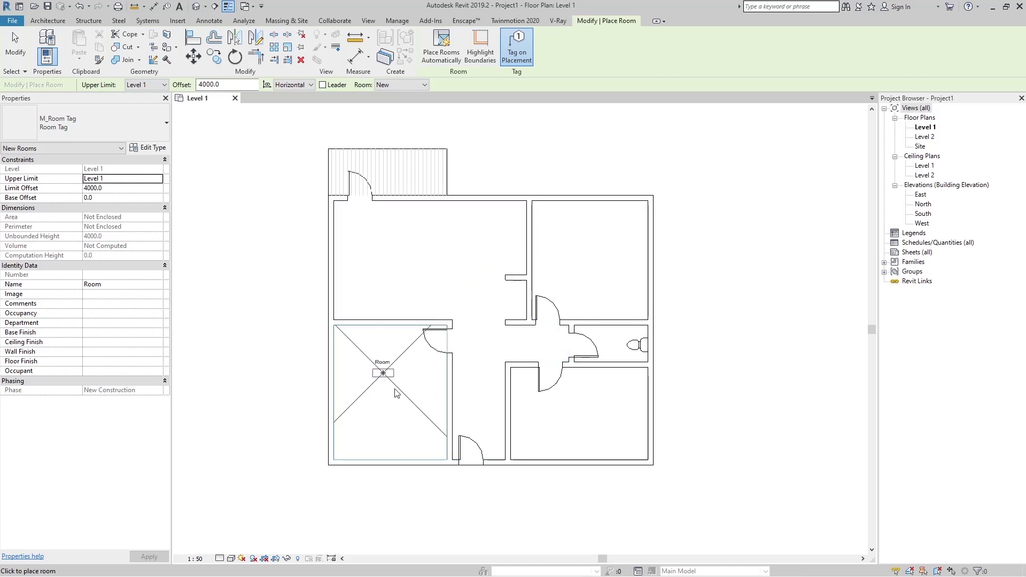
{"action": "left_click", "coordinate": [395, 387]}
{"action": "key", "text": "Escape"}
{"action": "key", "text": "Escape"}
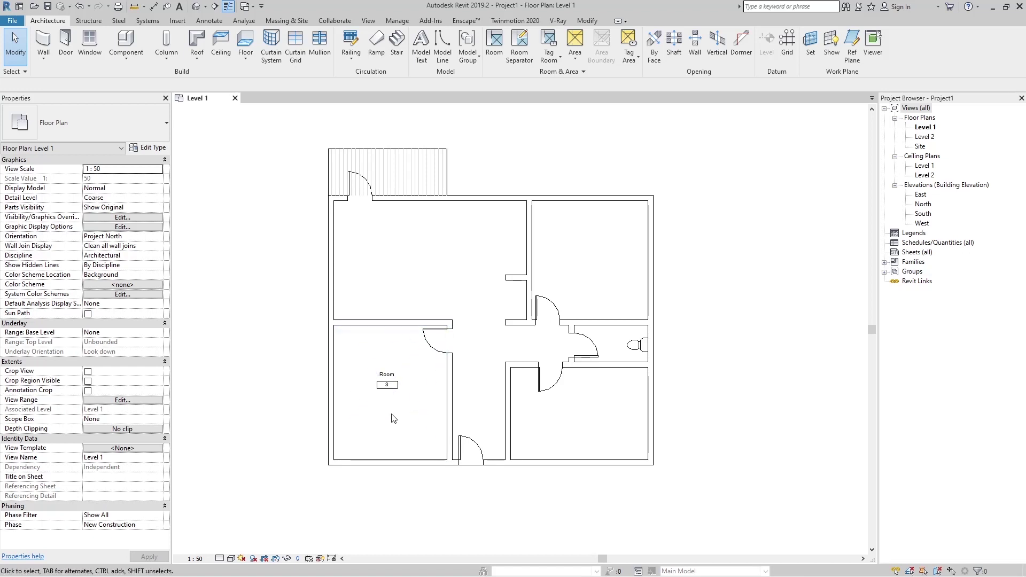
Place tagged rooms in the lower-right room, the toilet, the upper-right room and the large open area with the hallway
{"action": "left_click", "coordinate": [494, 47]}
{"action": "left_click", "coordinate": [575, 412]}
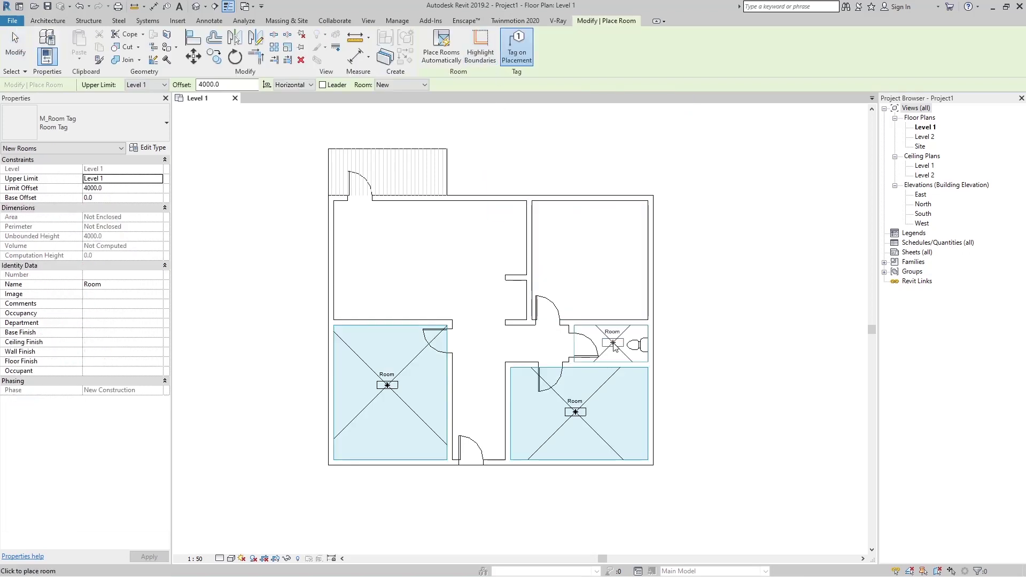
{"action": "left_click", "coordinate": [615, 347]}
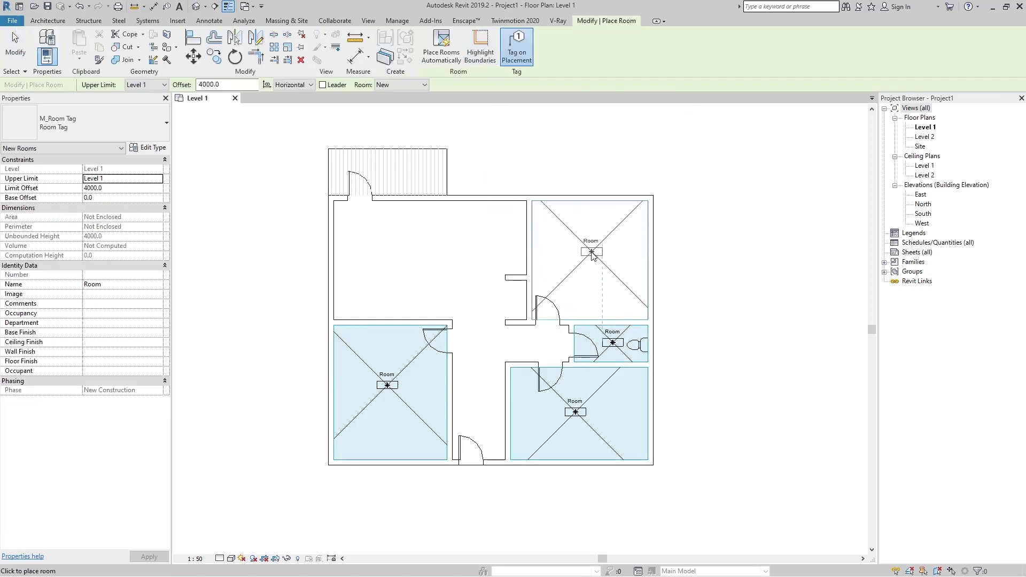
{"action": "left_click", "coordinate": [591, 253]}
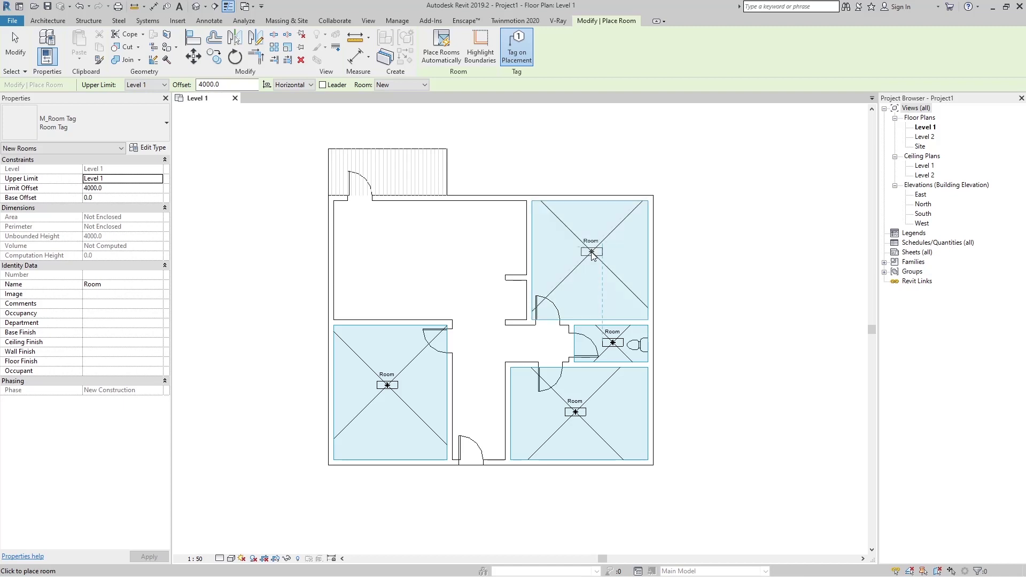
{"action": "left_click", "coordinate": [469, 272]}
{"action": "key", "text": "Escape"}
{"action": "key", "text": "Escape"}
Draw a room separation line across the opening between the large upper-left area and the hallway
{"action": "left_click", "coordinate": [484, 284]}
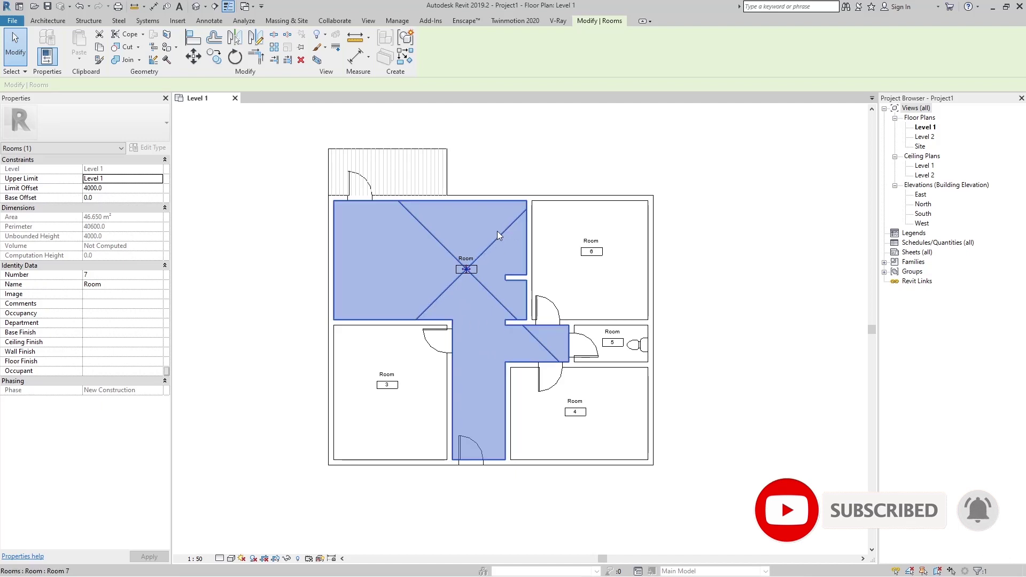
{"action": "key", "text": "Escape"}
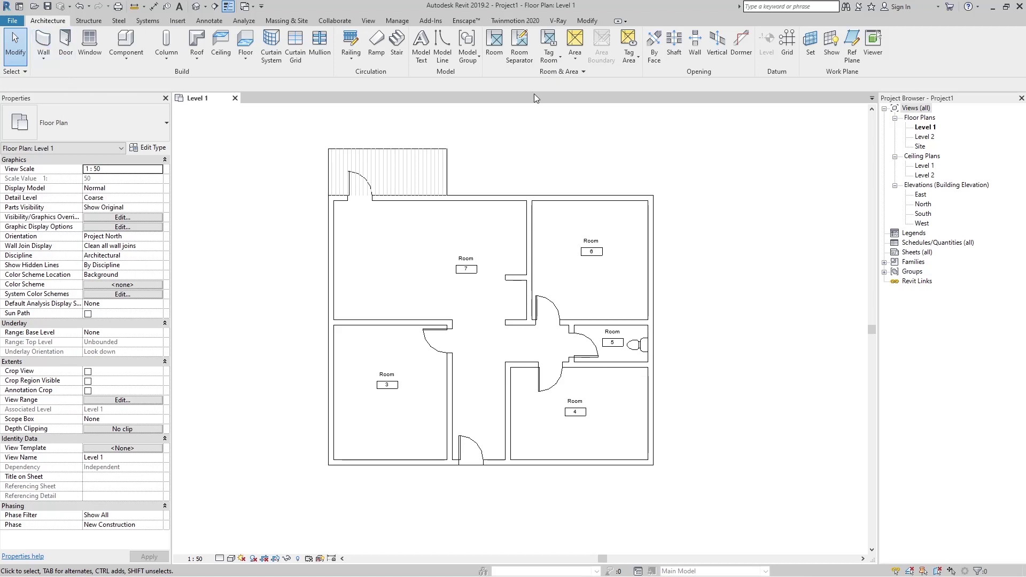
{"action": "left_click", "coordinate": [522, 55]}
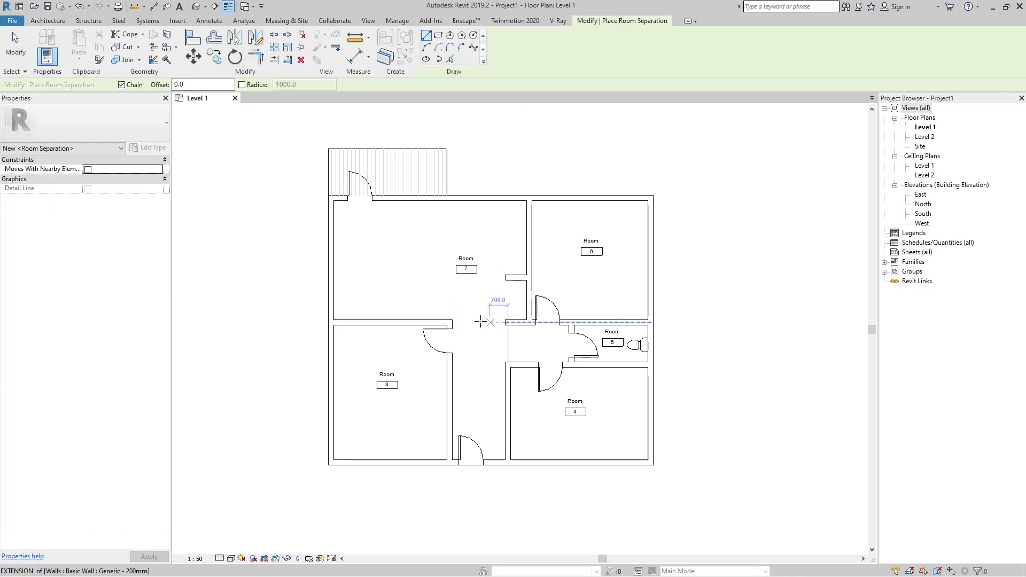
{"action": "left_click", "coordinate": [453, 319]}
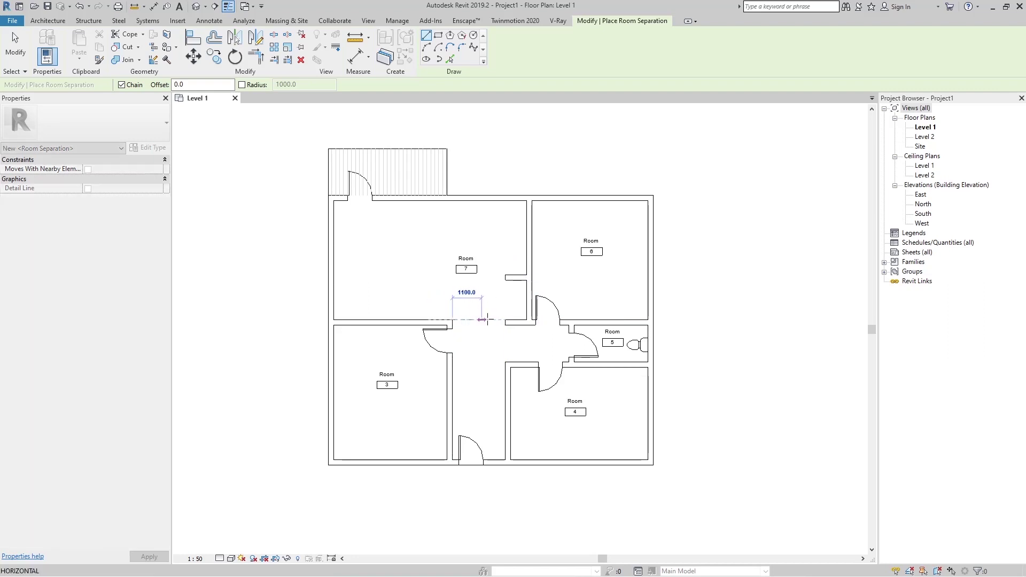
{"action": "left_click", "coordinate": [506, 319]}
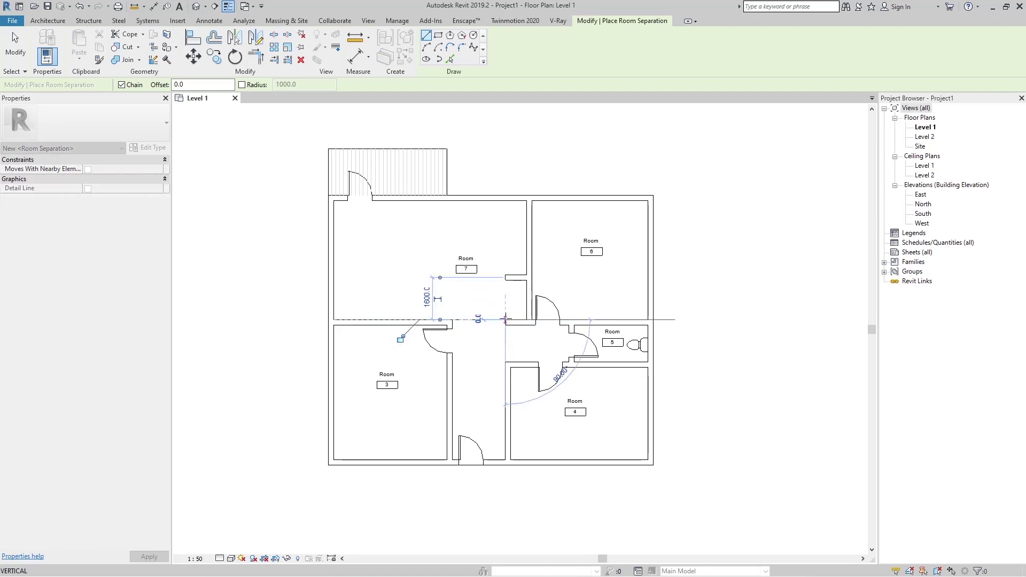
{"action": "key", "text": "Escape"}
{"action": "key", "text": "Escape"}
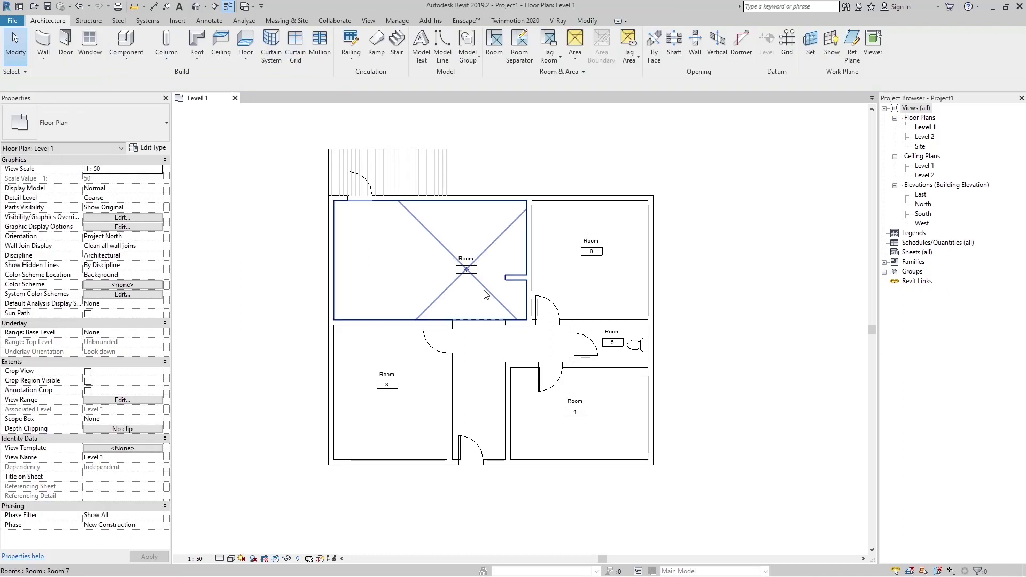
Place a tagged room in the separated hallway
{"action": "left_click", "coordinate": [484, 288]}
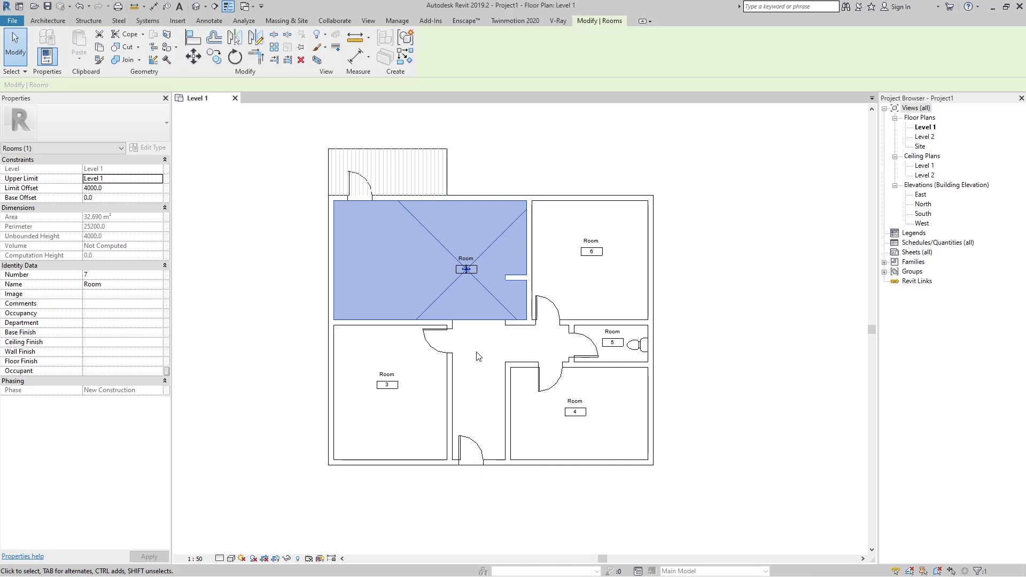
{"action": "left_click", "coordinate": [482, 417]}
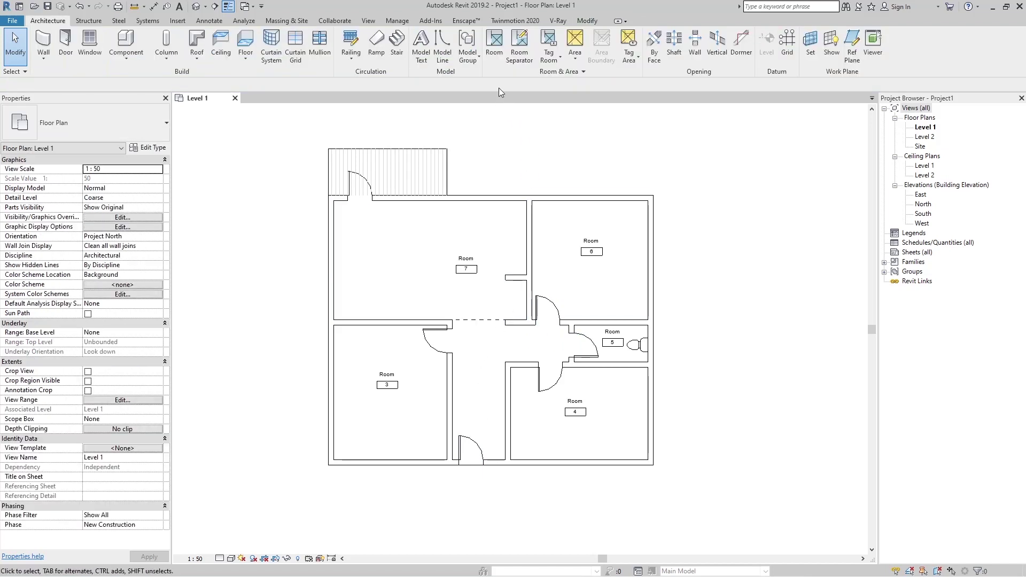
{"action": "left_click", "coordinate": [495, 42]}
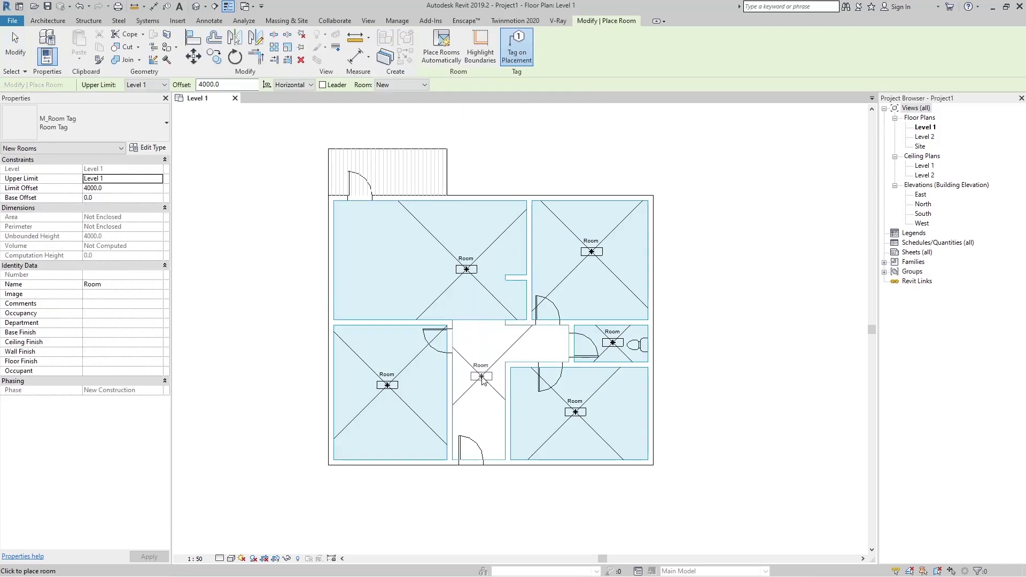
{"action": "left_click", "coordinate": [482, 378]}
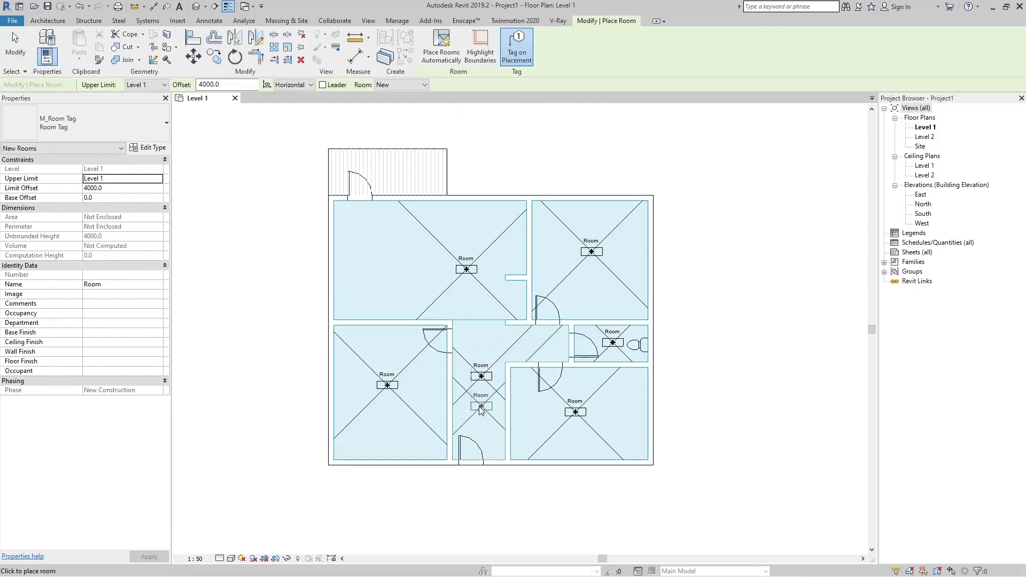
{"action": "key", "text": "Escape"}
{"action": "key", "text": "Escape"}
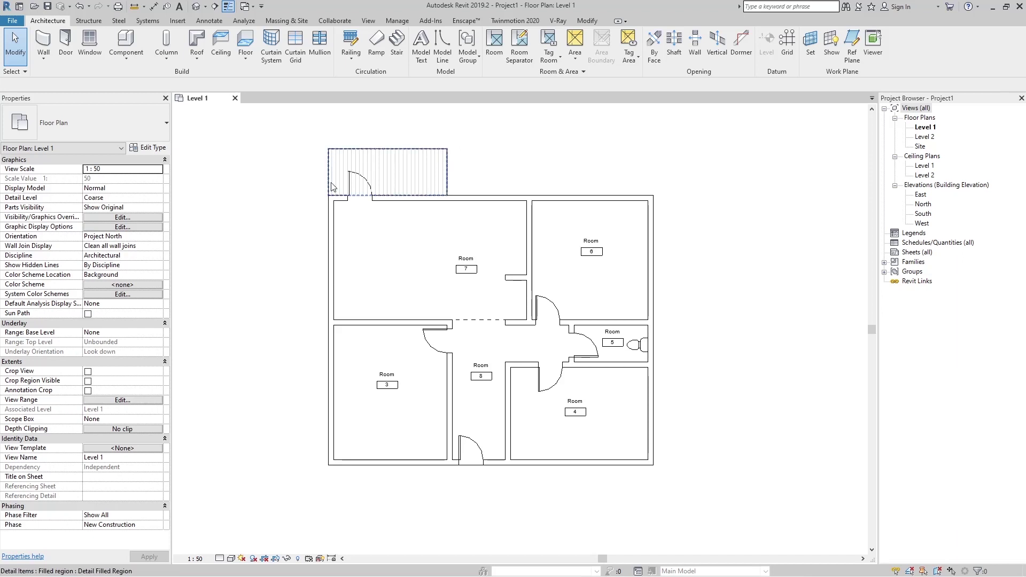
{"action": "left_click", "coordinate": [503, 51]}
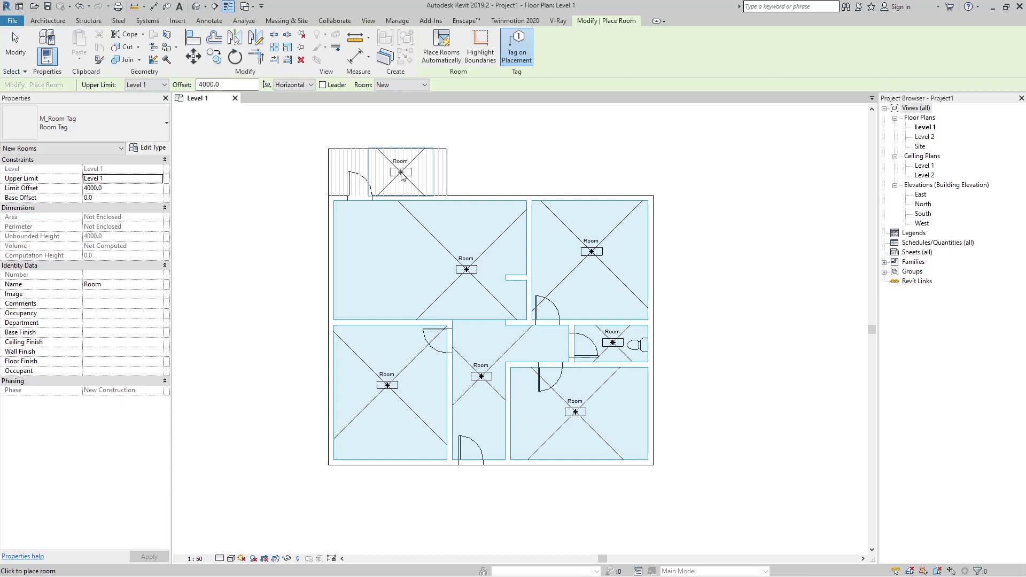
{"action": "key", "text": "Escape"}
{"action": "key", "text": "Escape"}
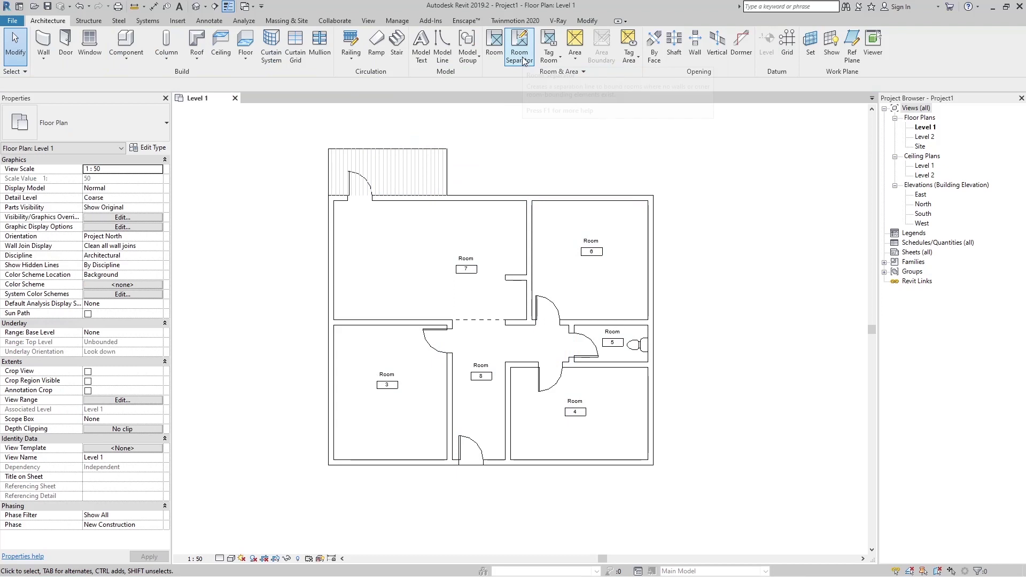
Create room separation lines along the hatched terrace's outer edges by picking its existing floor edges
{"action": "left_click", "coordinate": [519, 54]}
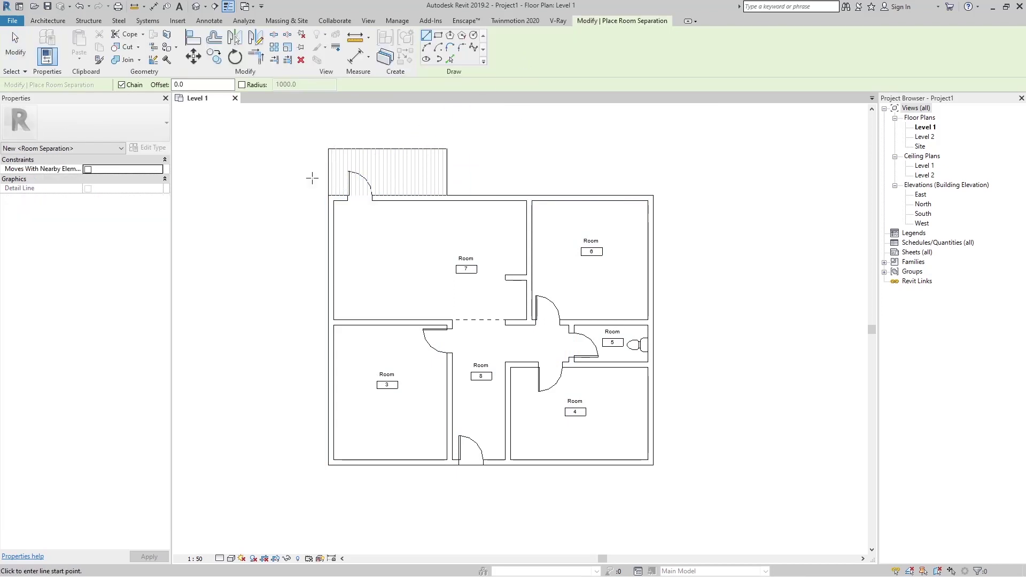
{"action": "left_click", "coordinate": [447, 149]}
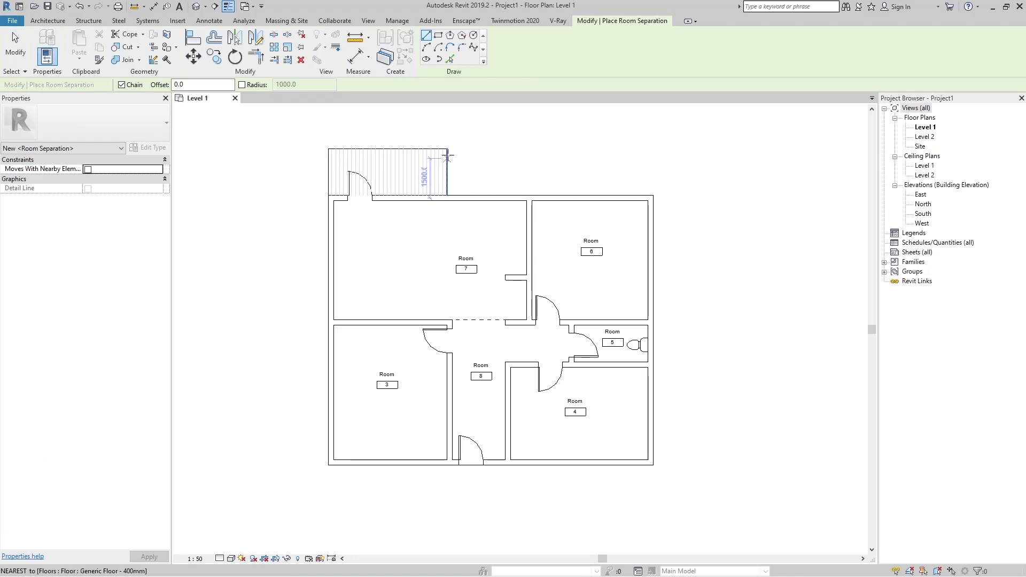
{"action": "key", "text": "Escape"}
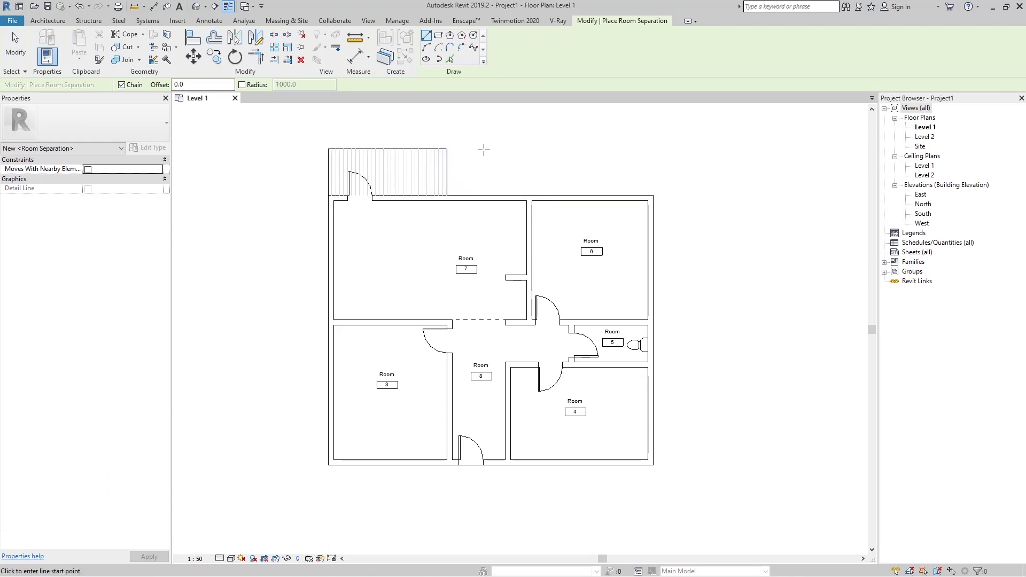
{"action": "left_click", "coordinate": [451, 59]}
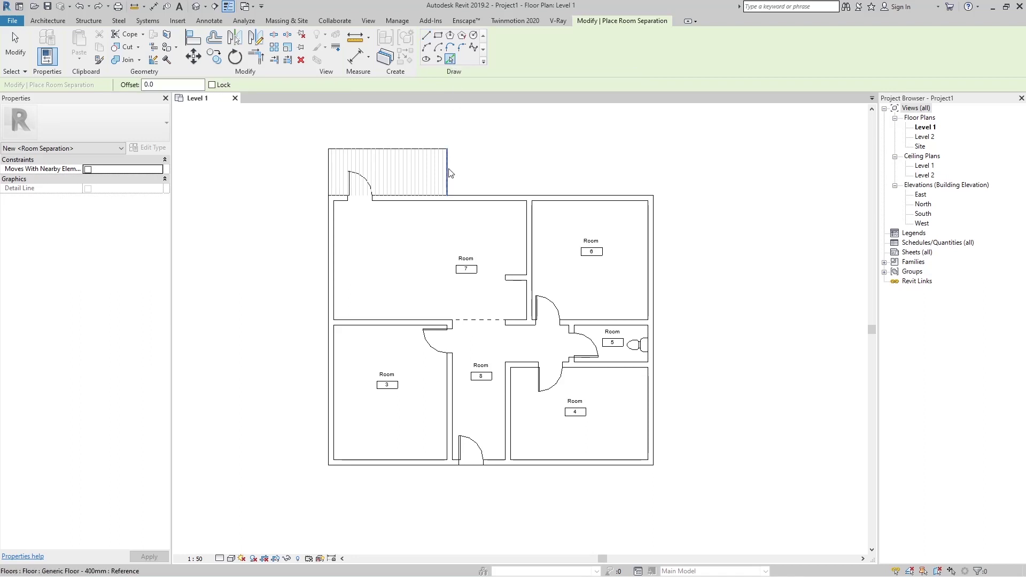
{"action": "left_click", "coordinate": [446, 152]}
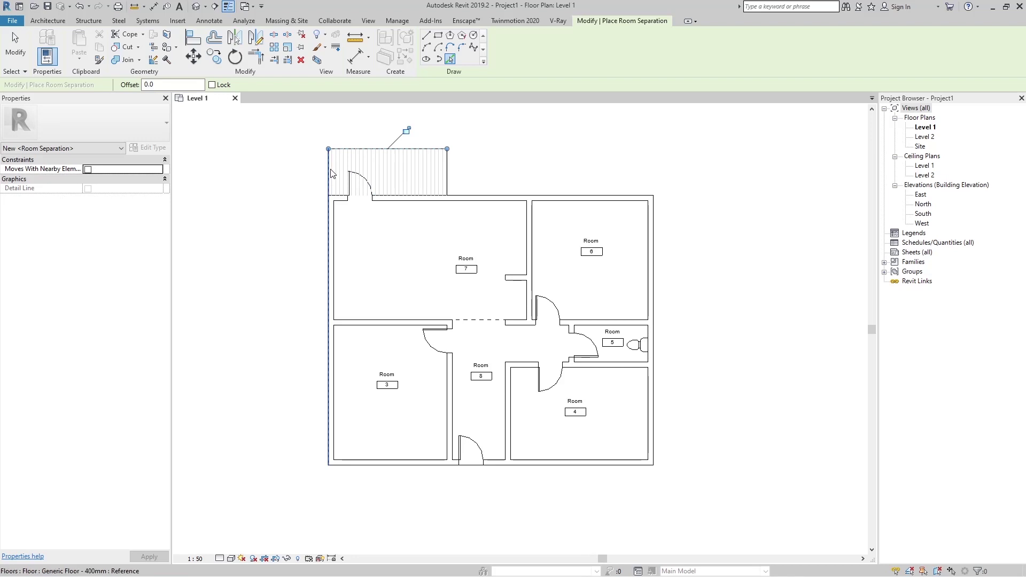
{"action": "left_click", "coordinate": [331, 172]}
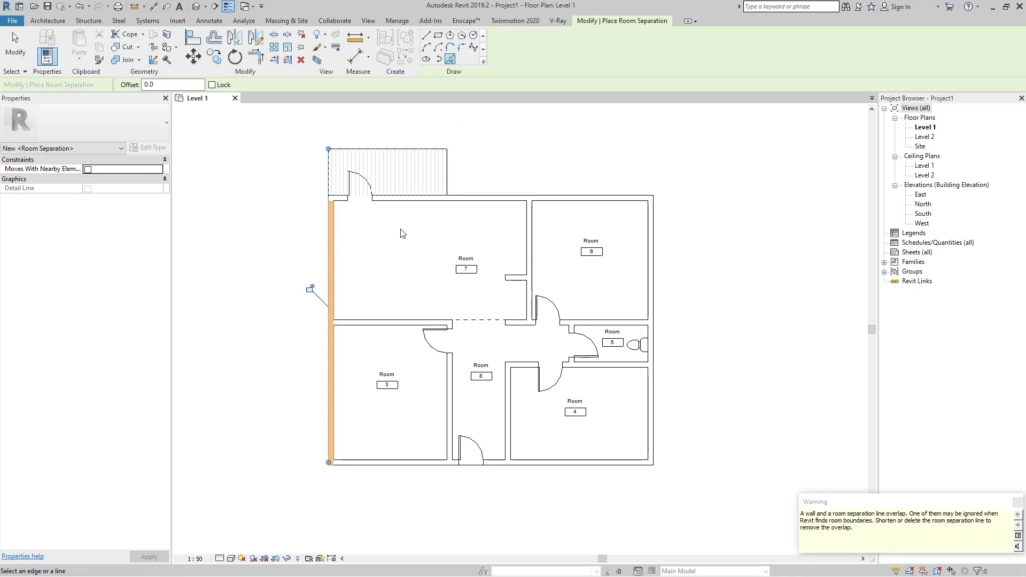
{"action": "key", "text": "Escape"}
{"action": "key", "text": "Escape"}
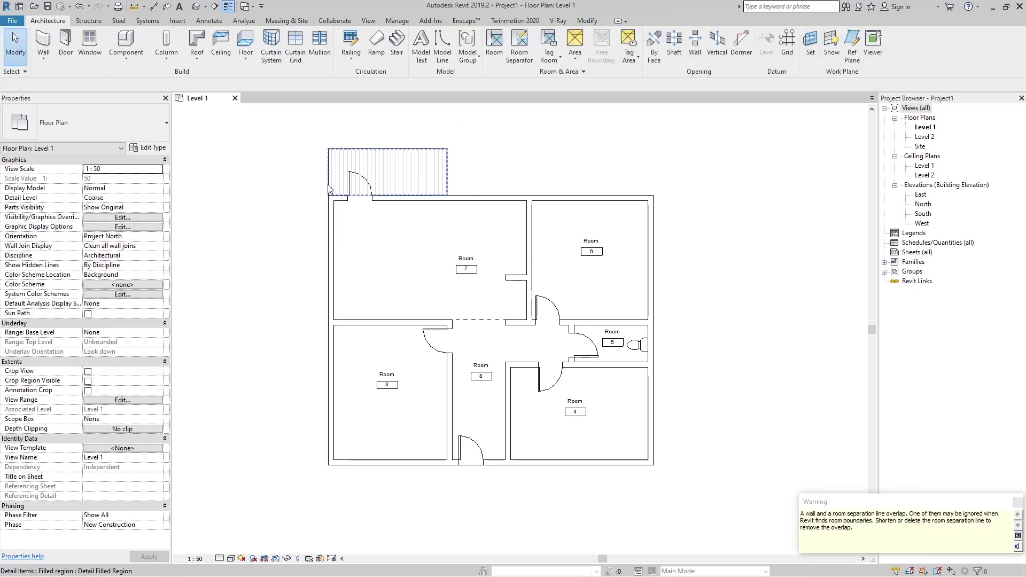
Shorten the terrace's left room separation line so its lower end stops at the building's upper-left corner
{"action": "left_click", "coordinate": [329, 190]}
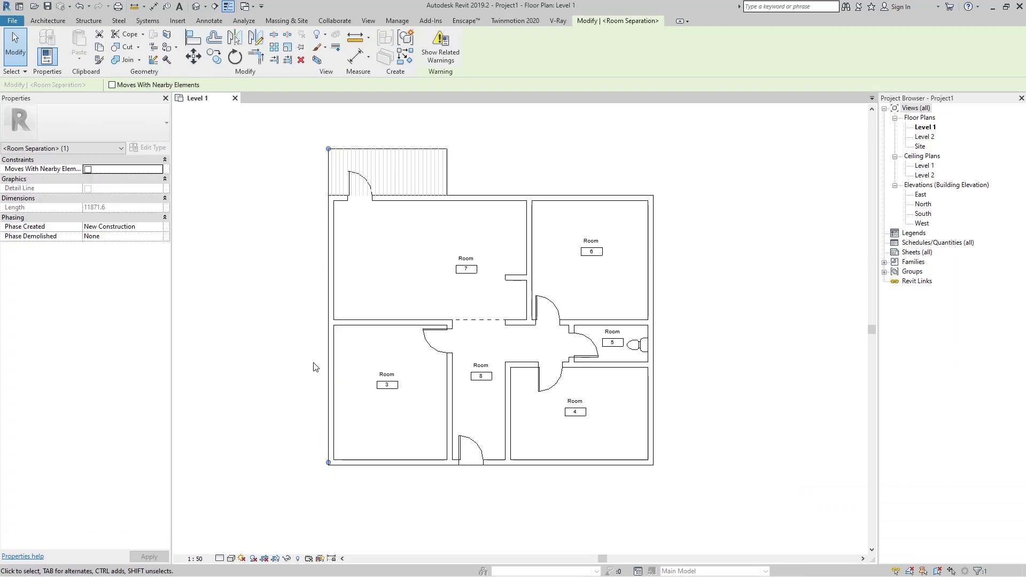
{"action": "left_click_drag", "start_coordinate": [329, 464], "coordinate": [328, 197]}
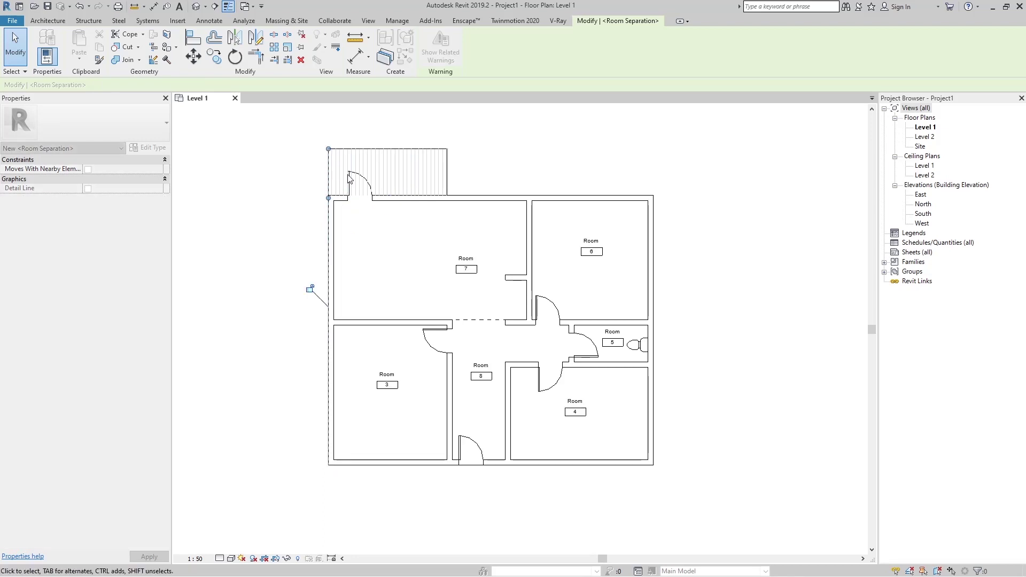
{"action": "left_click", "coordinate": [492, 168]}
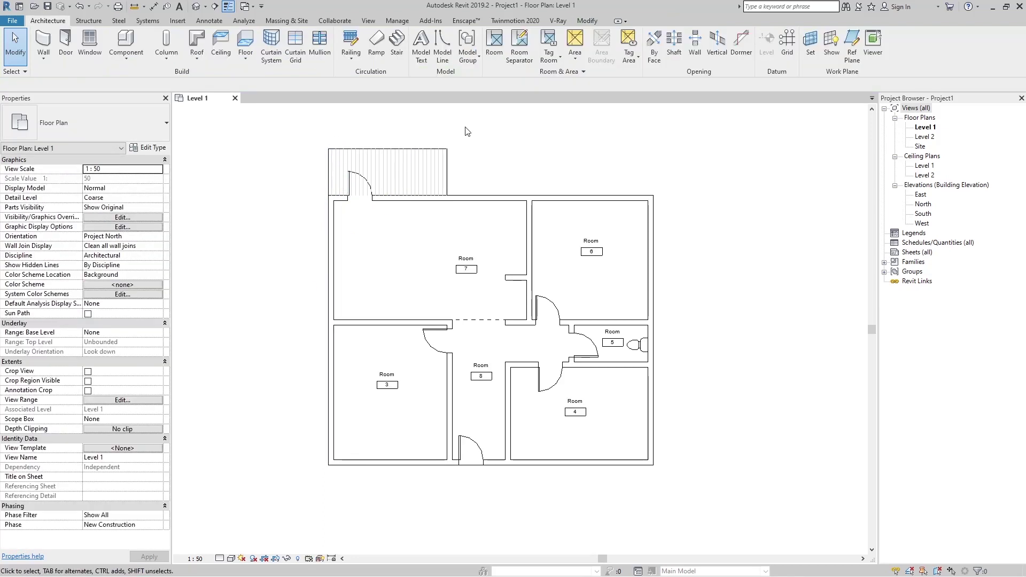
Place a tagged room on the hatched terrace
{"action": "left_click", "coordinate": [495, 45]}
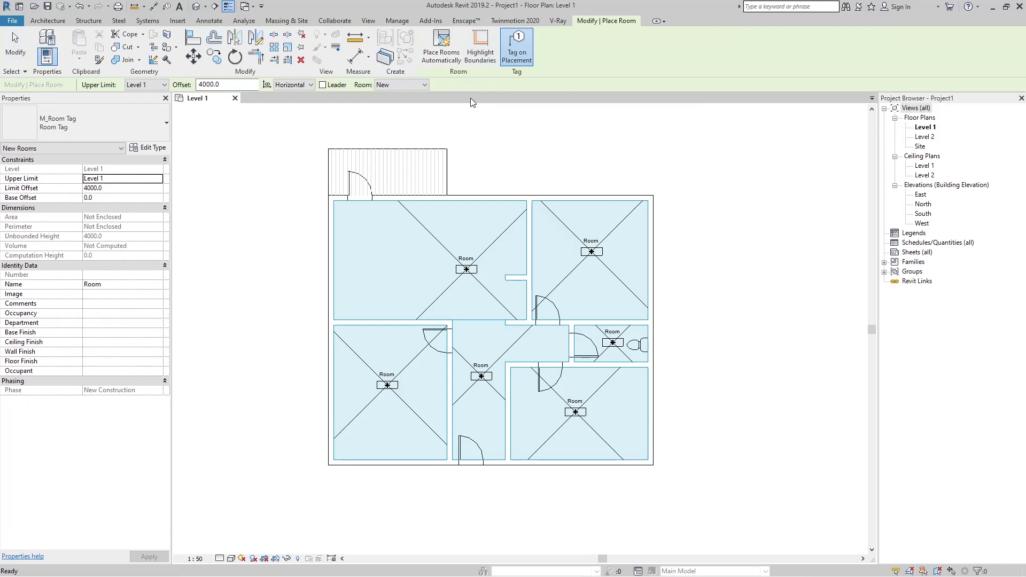
{"action": "left_click", "coordinate": [392, 178]}
{"action": "key", "text": "Escape"}
{"action": "key", "text": "Escape"}
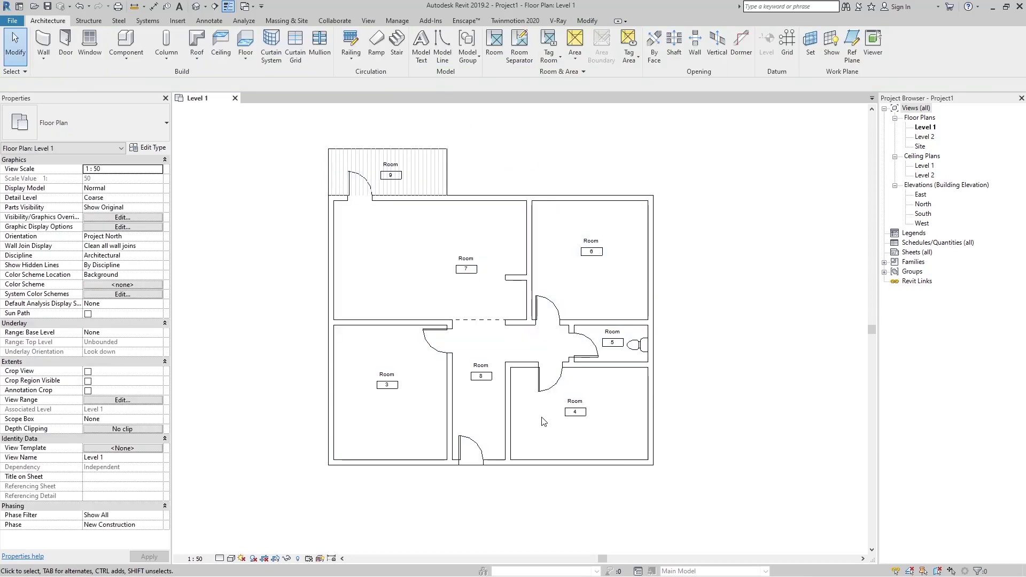
Set the number of the upper-right room above the bathroom to 1 and its name to Bedroom, accepting the duplicate number
{"action": "left_click", "coordinate": [605, 265]}
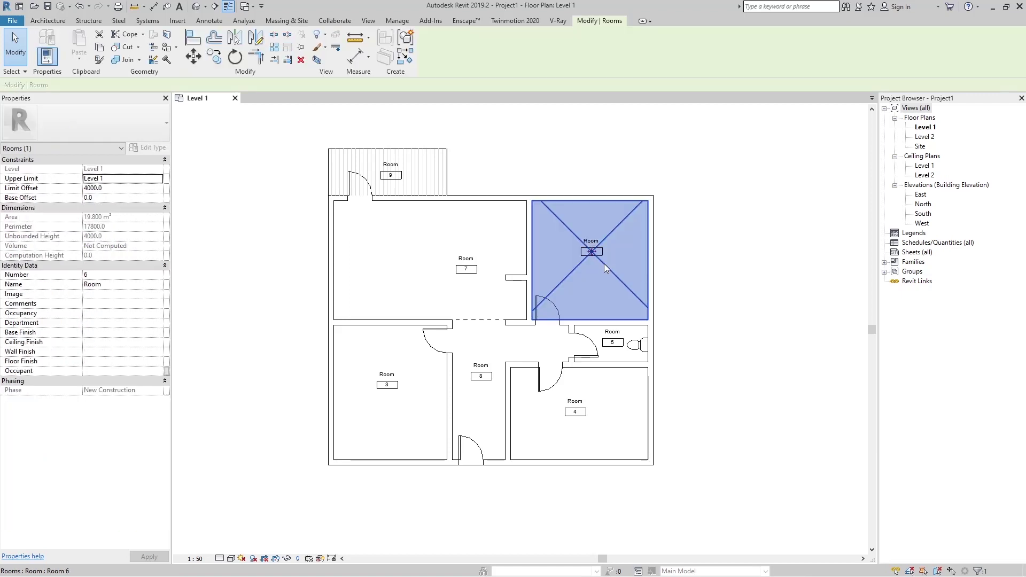
{"action": "key", "text": "Escape"}
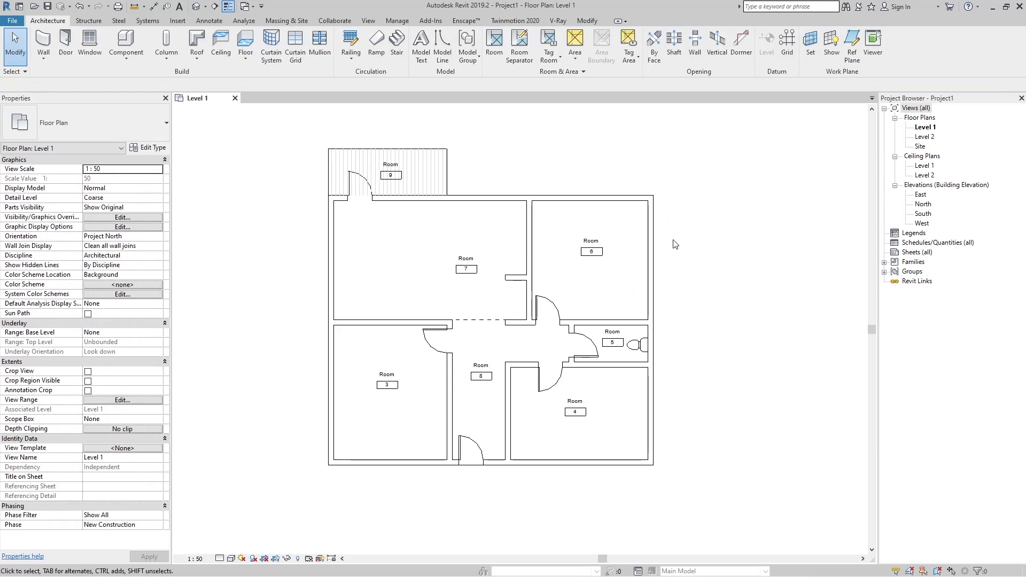
{"action": "left_click", "coordinate": [605, 266]}
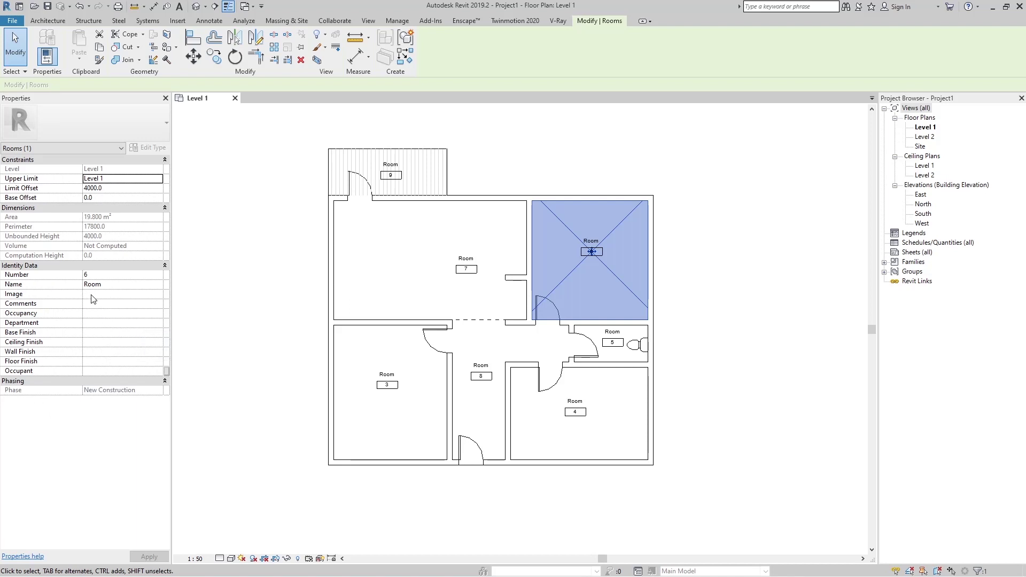
{"action": "left_click", "coordinate": [104, 274]}
{"action": "type", "text": "1"}
{"action": "left_click", "coordinate": [84, 286]}
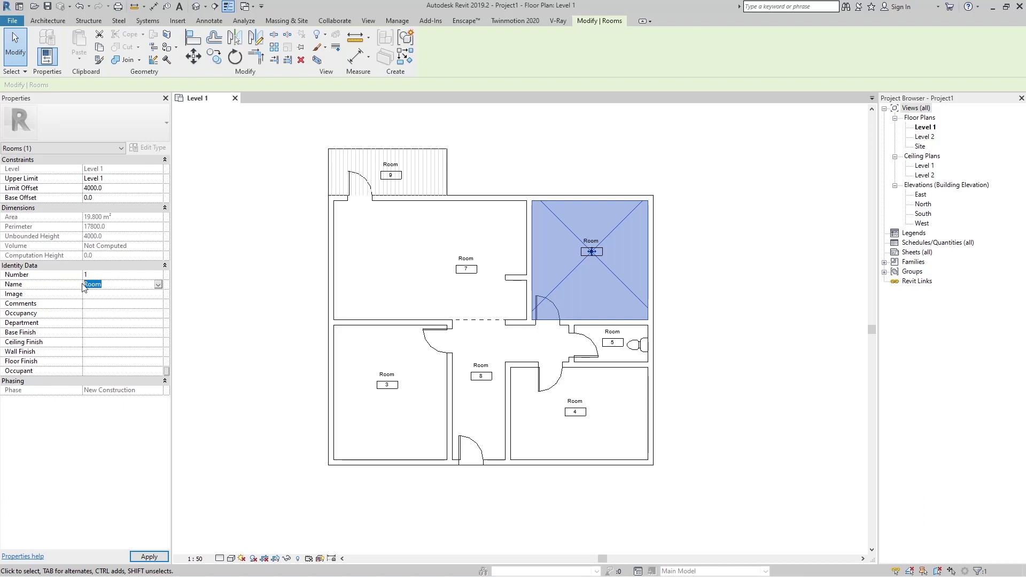
{"action": "type", "text": "Bedr"}
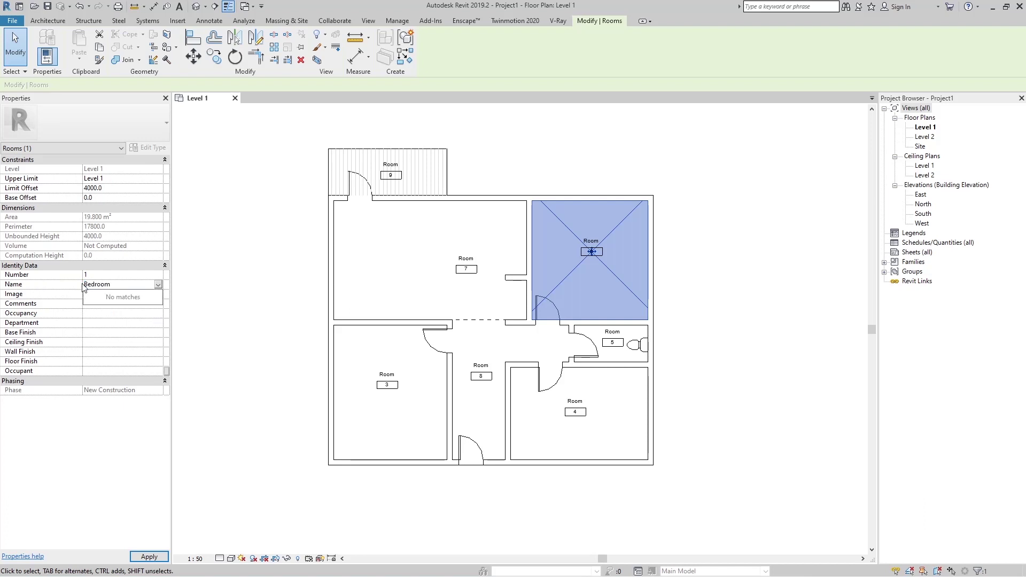
{"action": "key", "text": "Return"}
{"action": "left_click", "coordinate": [141, 557]}
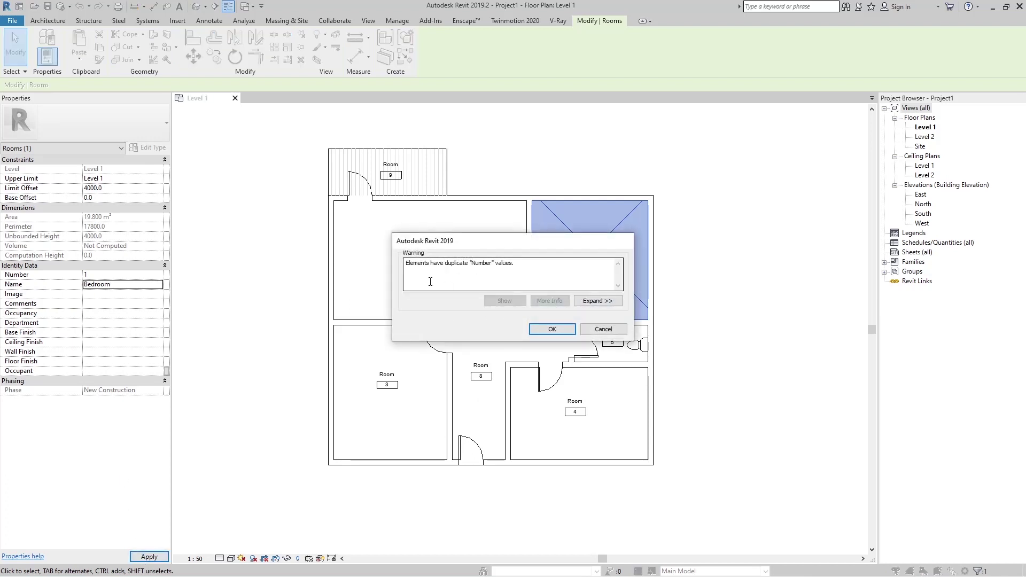
{"action": "left_click", "coordinate": [552, 328]}
{"action": "left_click", "coordinate": [734, 300]}
{"action": "scroll", "coordinate": [734, 300], "scroll_direction": "up", "scroll_amount": 1}
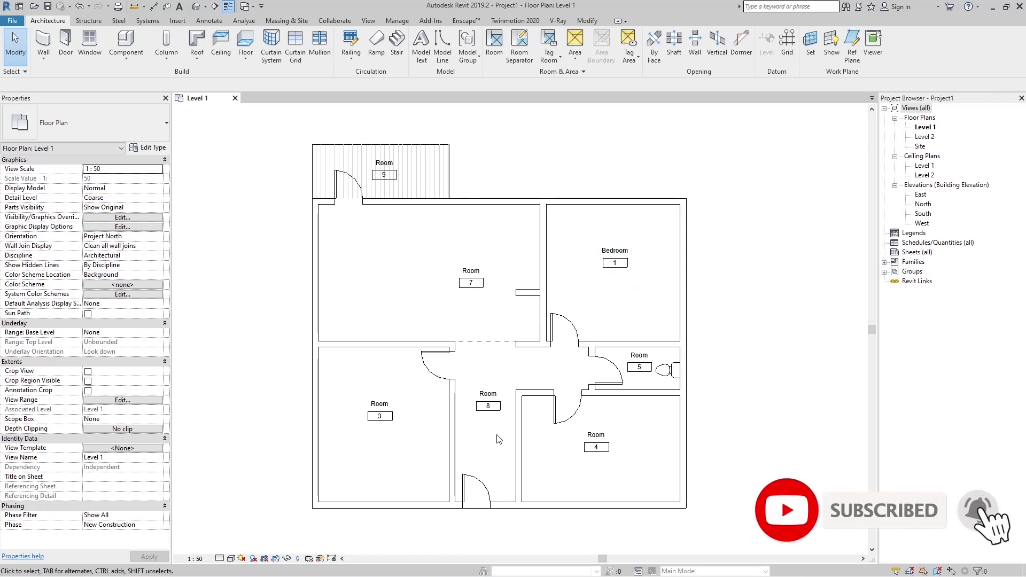
Rename the room on the hatched terrace as Terrace
{"action": "left_click", "coordinate": [398, 188]}
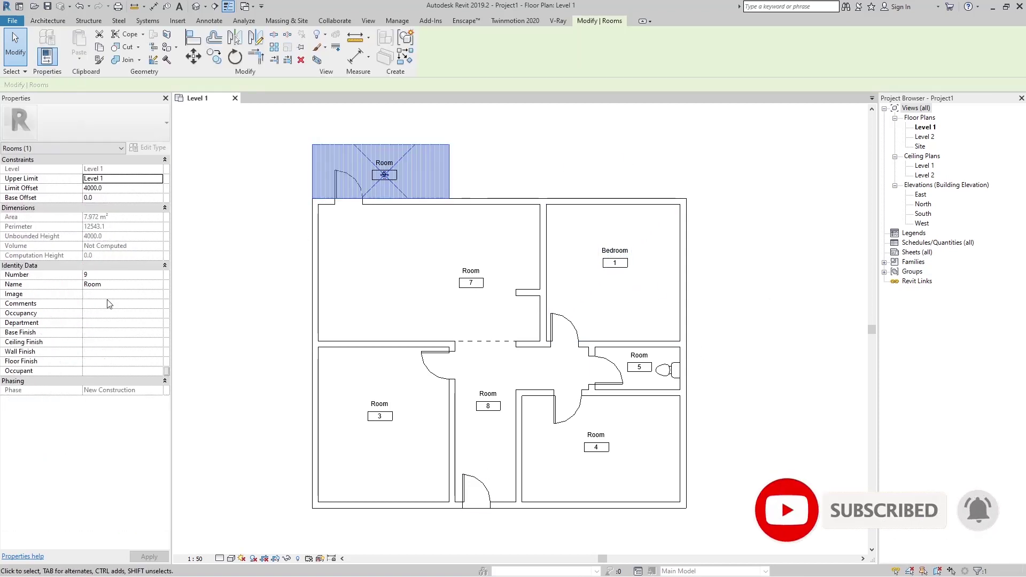
{"action": "left_click", "coordinate": [112, 286]}
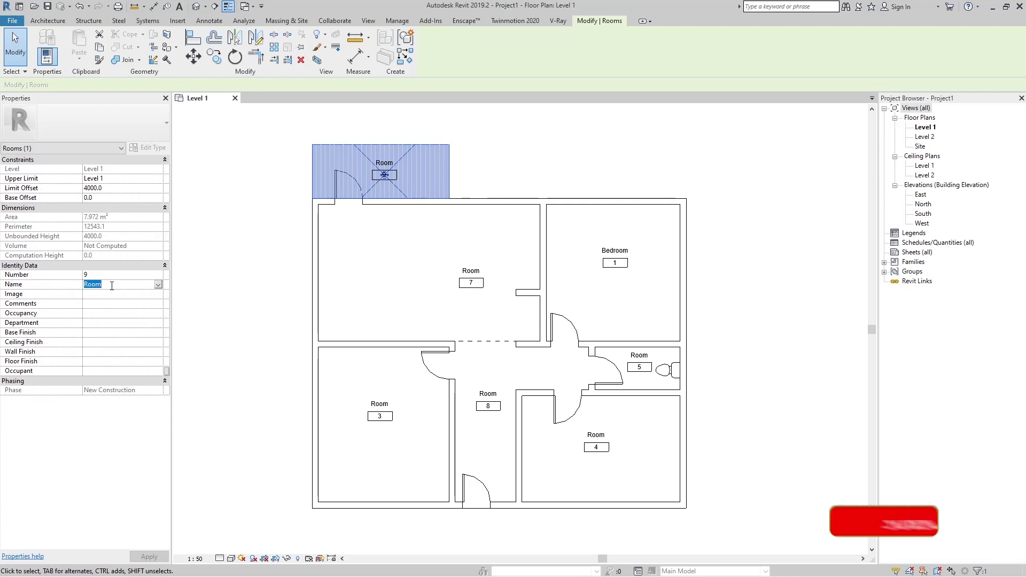
{"action": "type", "text": "Terrace"}
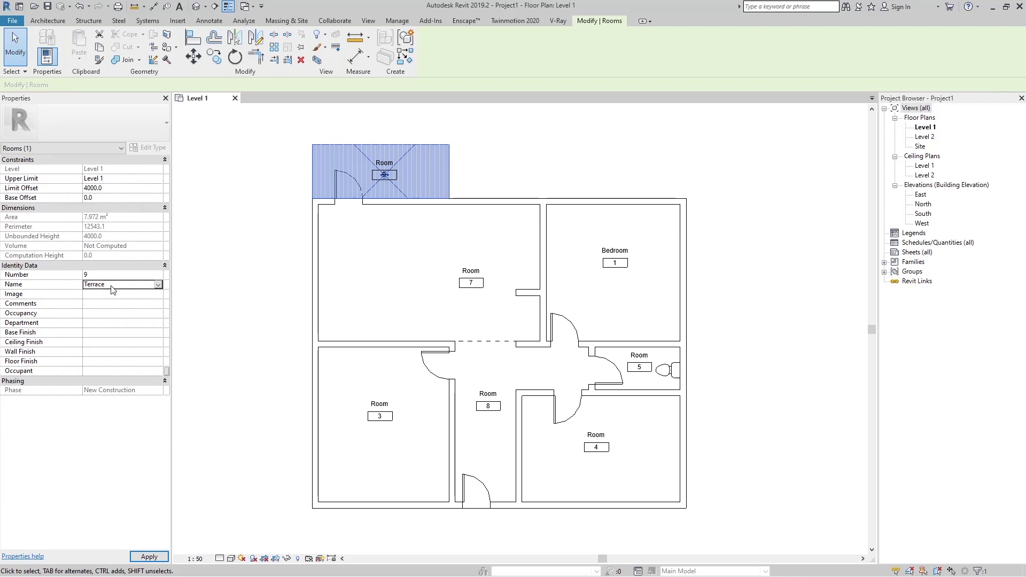
{"action": "left_click", "coordinate": [495, 165]}
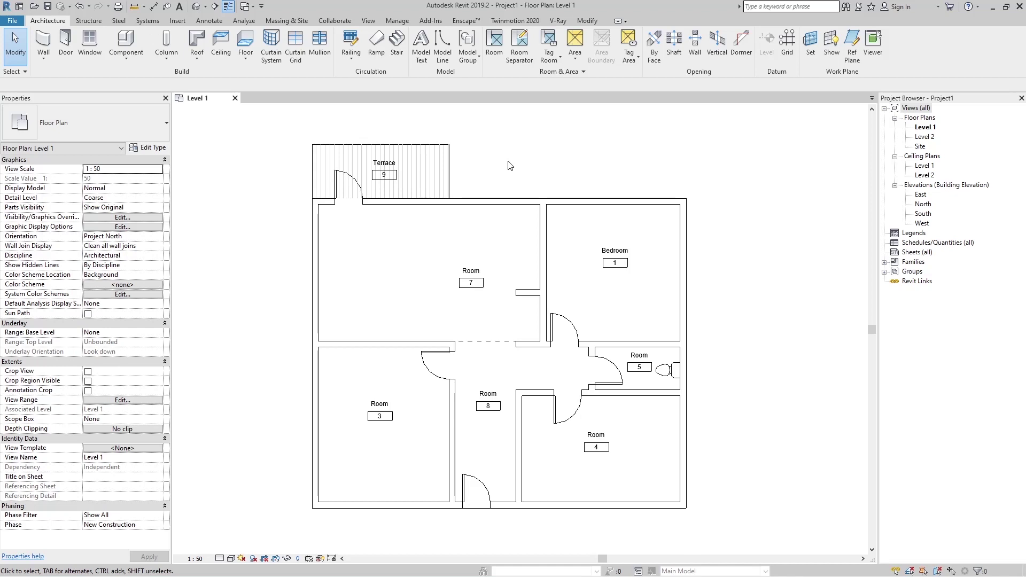
Set the central hallway room's number to 2 and its name to Corridor, accepting the duplicate number
{"action": "left_click", "coordinate": [507, 424]}
{"action": "left_click", "coordinate": [121, 274]}
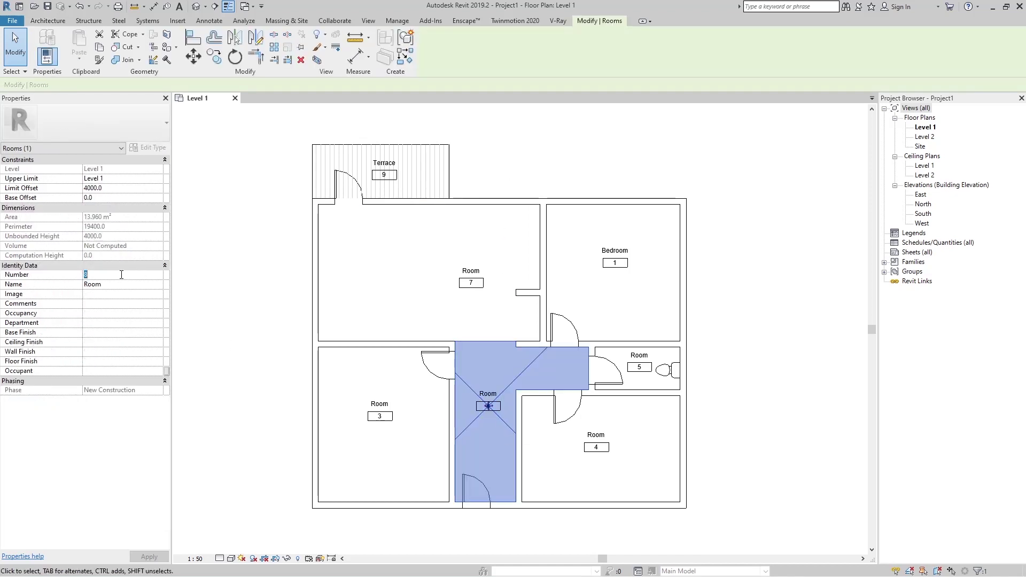
{"action": "type", "text": "2"}
{"action": "left_click", "coordinate": [117, 285]}
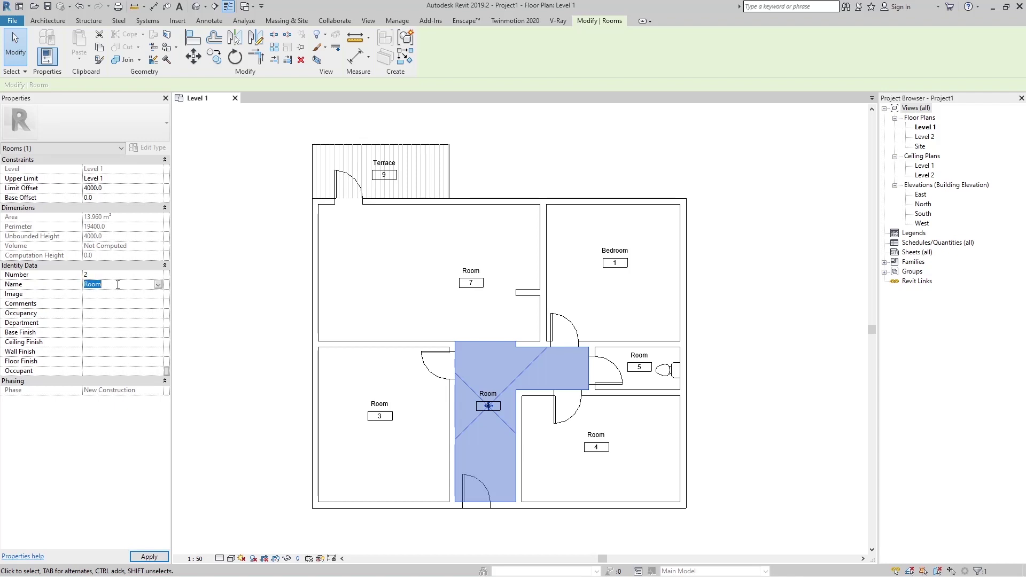
{"action": "type", "text": "Corridor"}
{"action": "key", "text": "Return"}
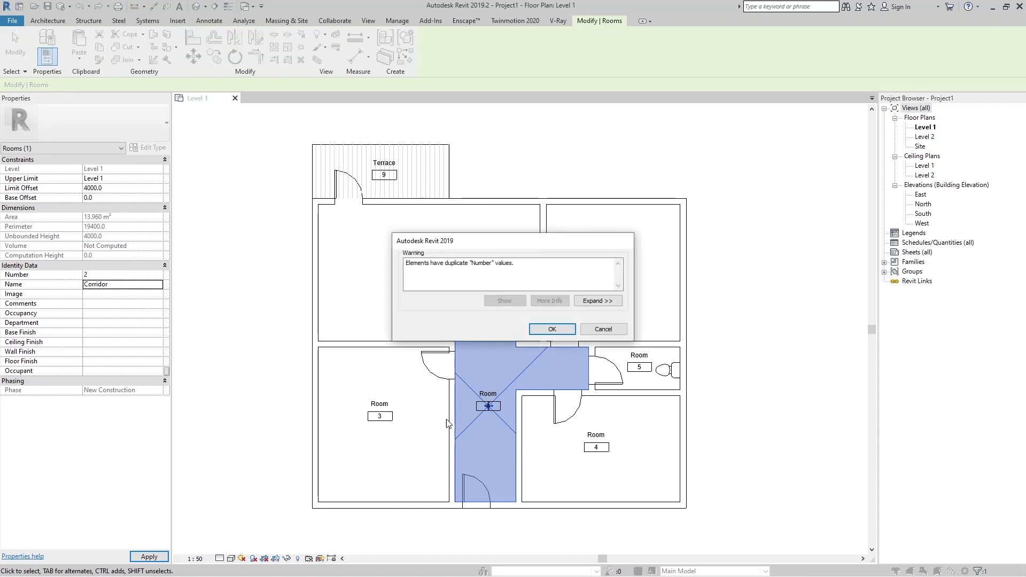
{"action": "left_click", "coordinate": [552, 329]}
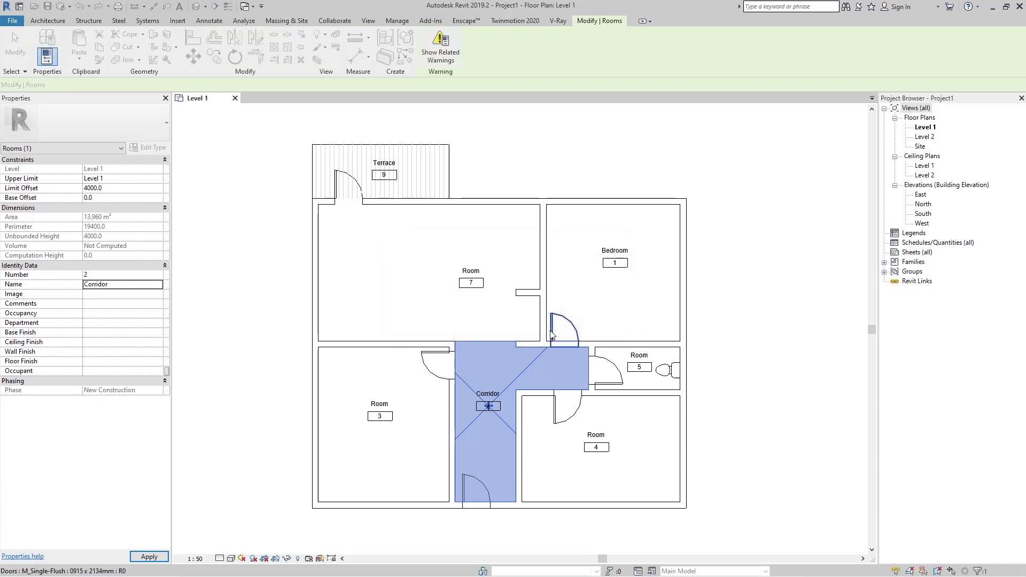
{"action": "left_click", "coordinate": [774, 410]}
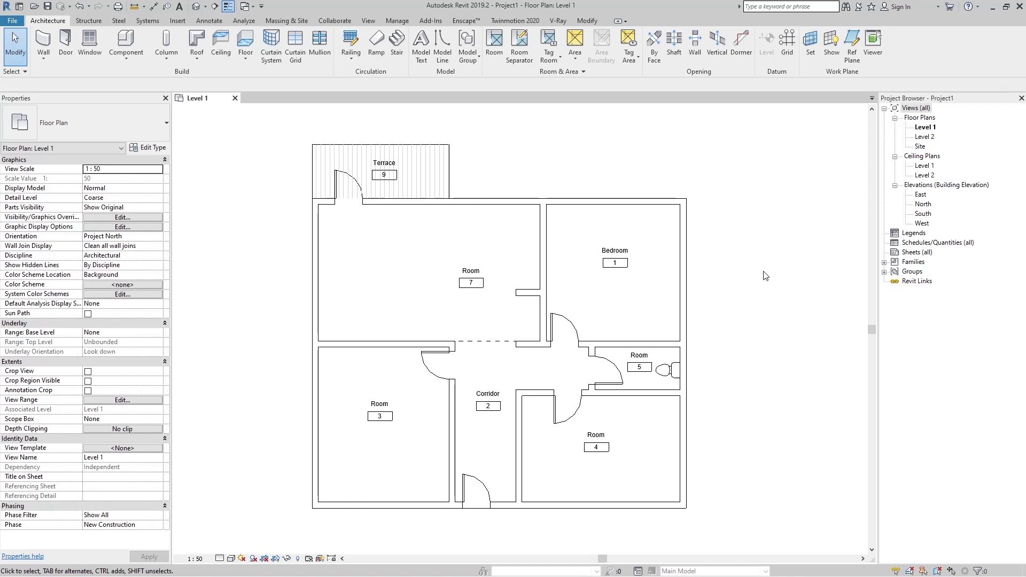
Turn on the Interior Fill and Reference subcategories of Rooms in the Level 1 floor plan's visibility/graphic overrides
{"action": "key", "text": "v"}
{"action": "key", "text": "v"}
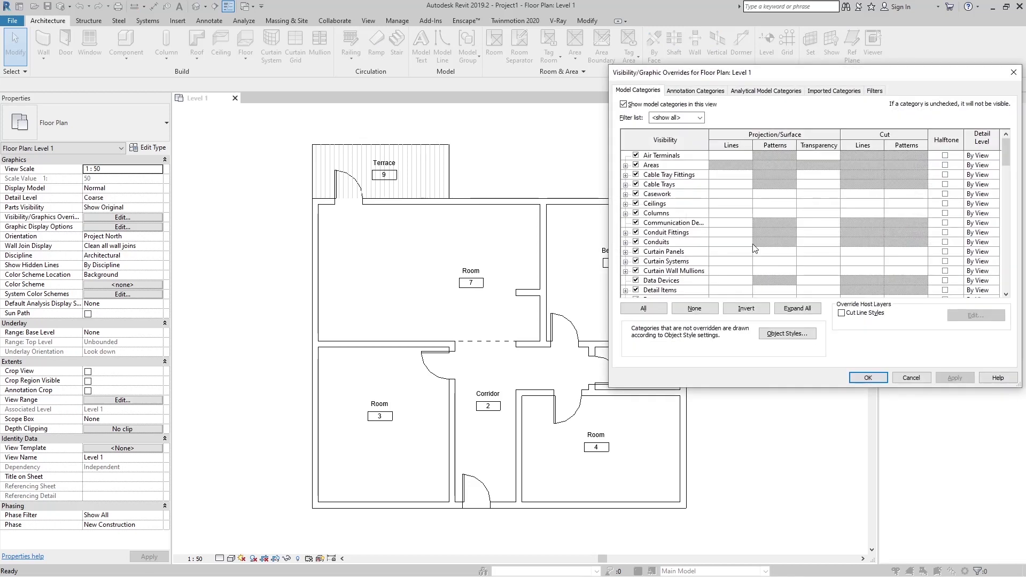
{"action": "left_click_drag", "start_coordinate": [758, 75], "coordinate": [607, 98]}
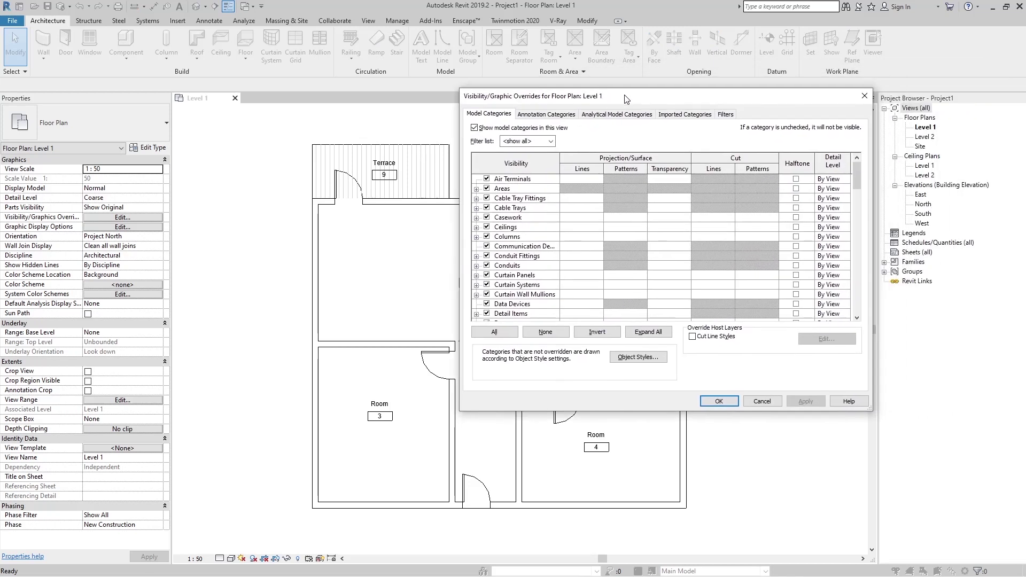
{"action": "left_click", "coordinate": [513, 237]}
{"action": "key", "text": "Down"}
{"action": "key", "text": "Down"}
{"action": "key", "text": "Down"}
{"action": "key", "text": "Down"}
{"action": "key", "text": "Down"}
{"action": "key", "text": "Down"}
{"action": "key", "text": "Down"}
{"action": "key", "text": "Down"}
{"action": "key", "text": "Down"}
{"action": "key", "text": "Down"}
{"action": "key", "text": "Down"}
{"action": "key", "text": "Down"}
{"action": "key", "text": "Down"}
{"action": "key", "text": "Down"}
{"action": "key", "text": "Down"}
{"action": "key", "text": "Down"}
{"action": "key", "text": "Down"}
{"action": "key", "text": "Down"}
{"action": "key", "text": "Down"}
{"action": "key", "text": "Down"}
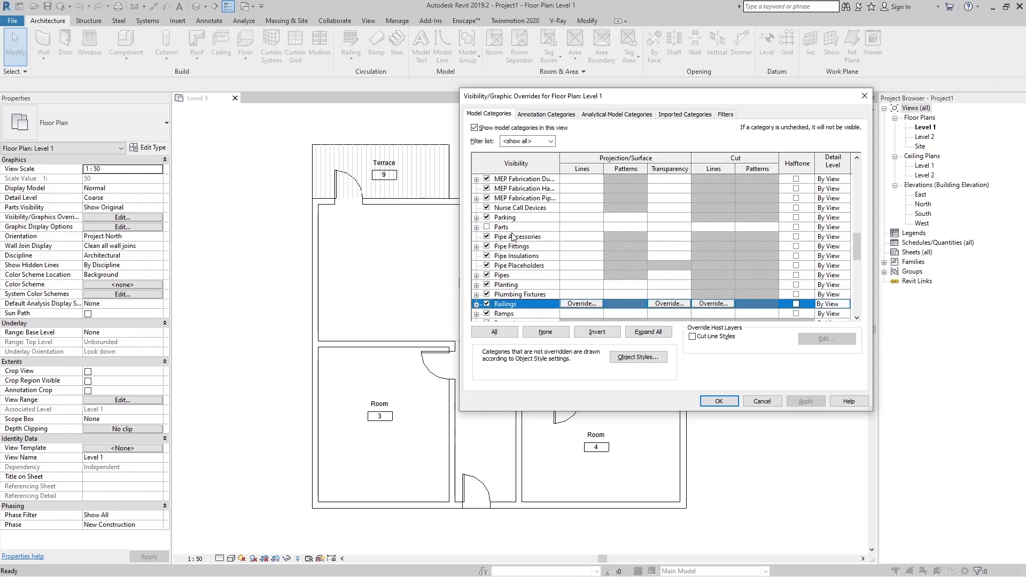
{"action": "scroll", "coordinate": [521, 268], "scroll_direction": "down", "scroll_amount": 1}
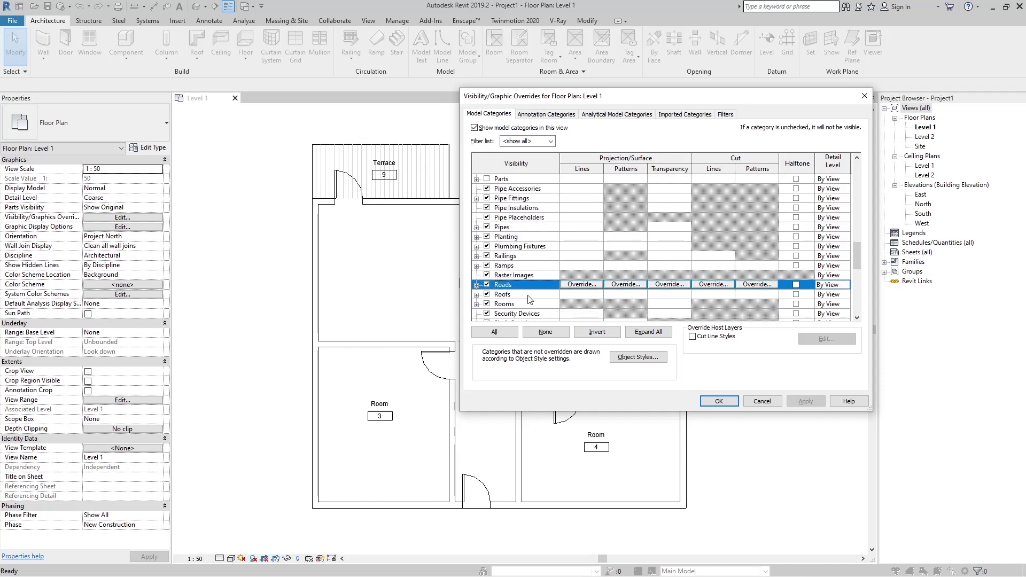
{"action": "left_click", "coordinate": [529, 305]}
{"action": "scroll", "coordinate": [531, 295], "scroll_direction": "down", "scroll_amount": 1}
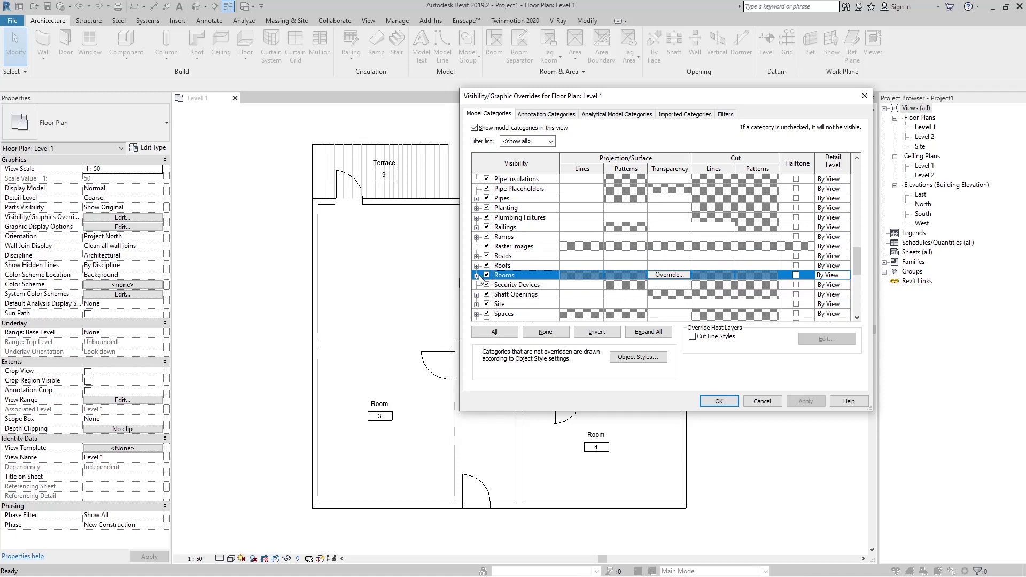
{"action": "left_click", "coordinate": [476, 276]}
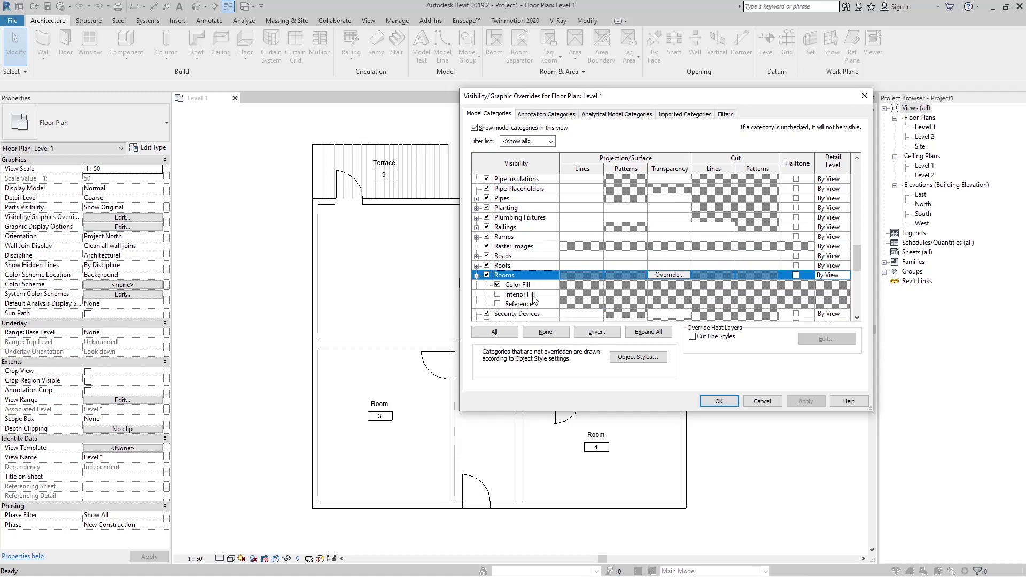
{"action": "left_click", "coordinate": [497, 304]}
{"action": "left_click", "coordinate": [498, 294]}
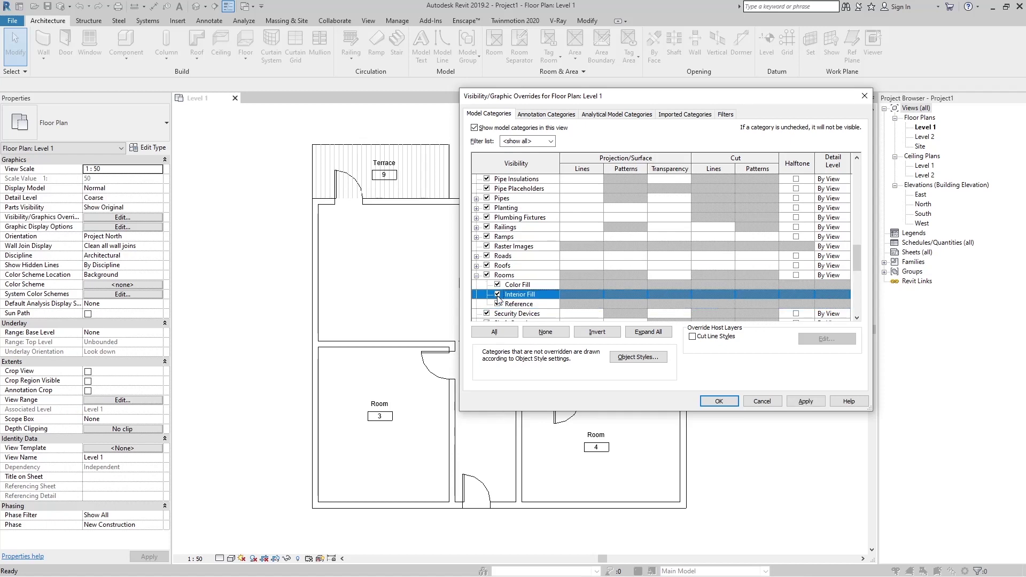
{"action": "left_click", "coordinate": [809, 402]}
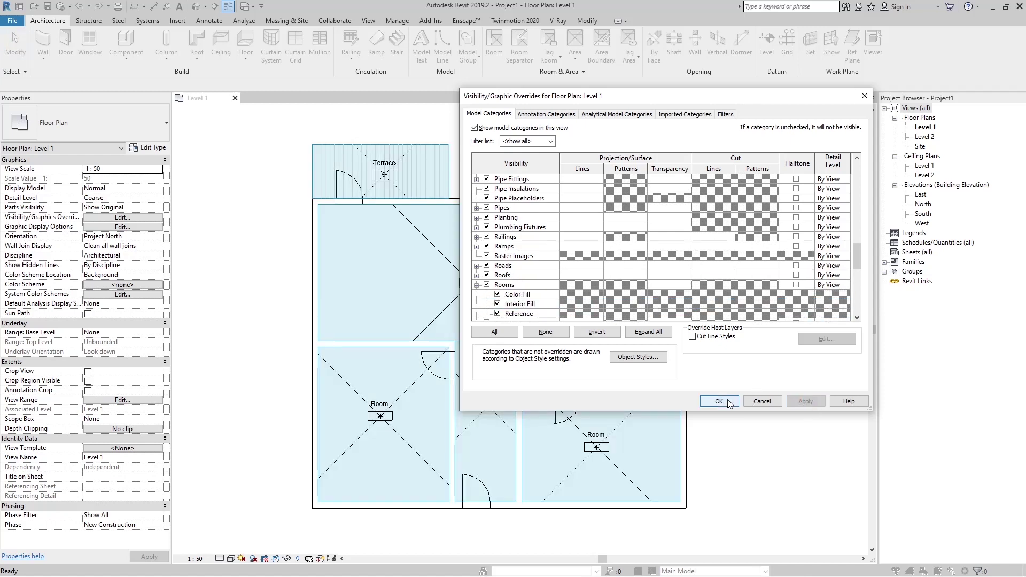
{"action": "left_click", "coordinate": [719, 401]}
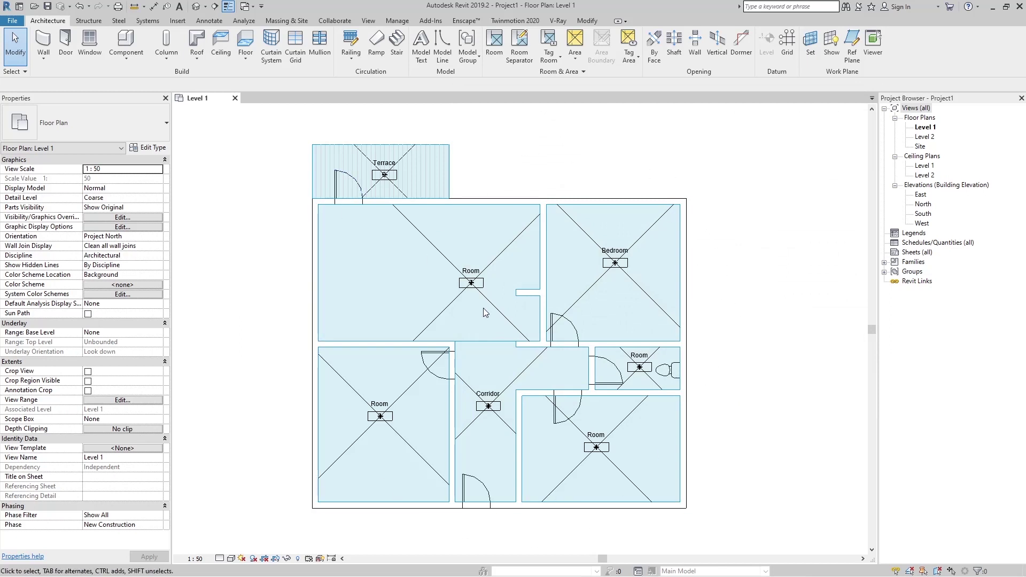
Set the room area computation to At wall center and select the Bedroom to check its boundary
{"action": "scroll", "coordinate": [618, 218], "scroll_direction": "up", "scroll_amount": 5}
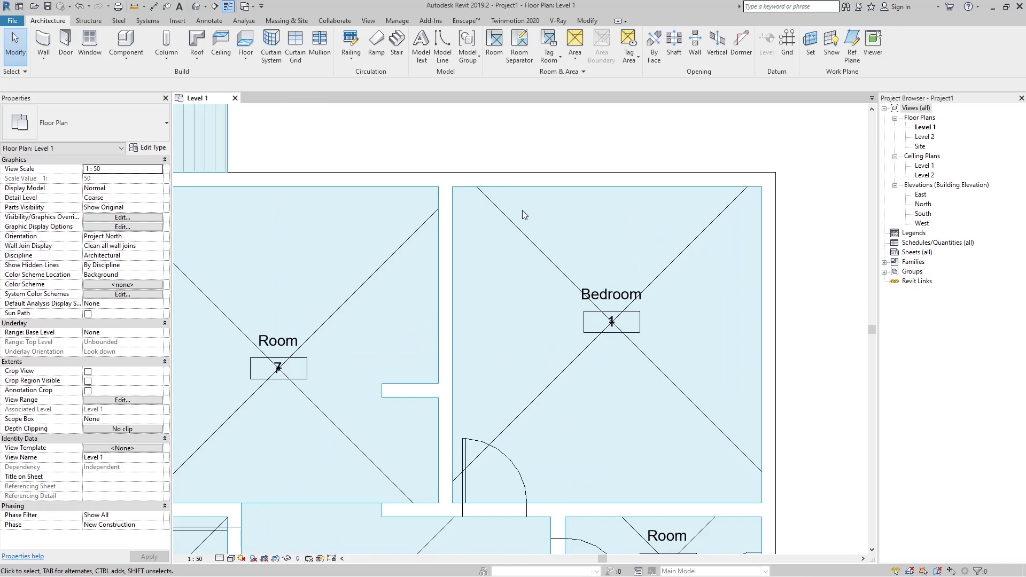
{"action": "scroll", "coordinate": [470, 195], "scroll_direction": "down", "scroll_amount": 2}
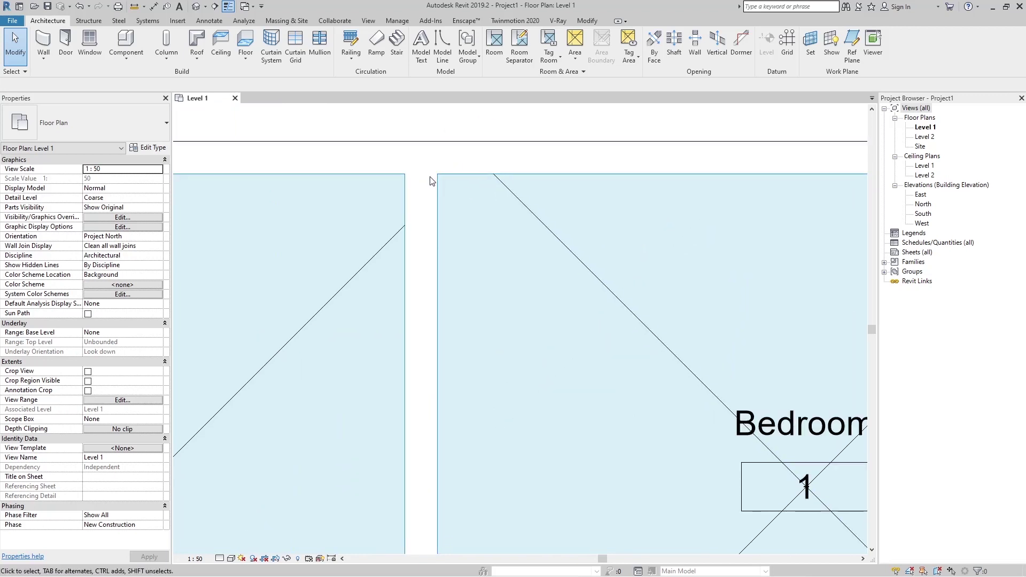
{"action": "scroll", "coordinate": [505, 217], "scroll_direction": "down", "scroll_amount": 3}
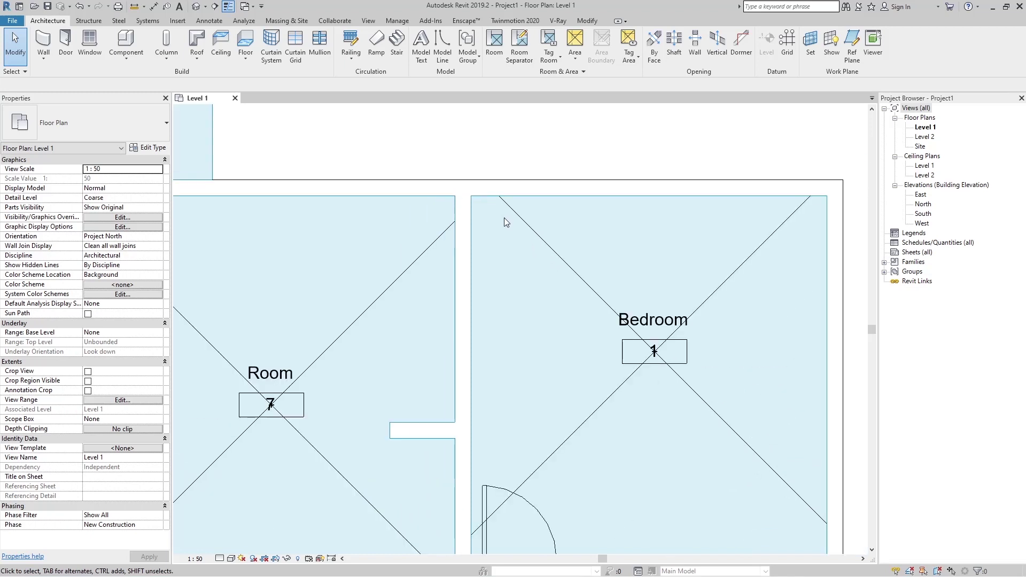
{"action": "scroll", "coordinate": [573, 227], "scroll_direction": "up", "scroll_amount": 2}
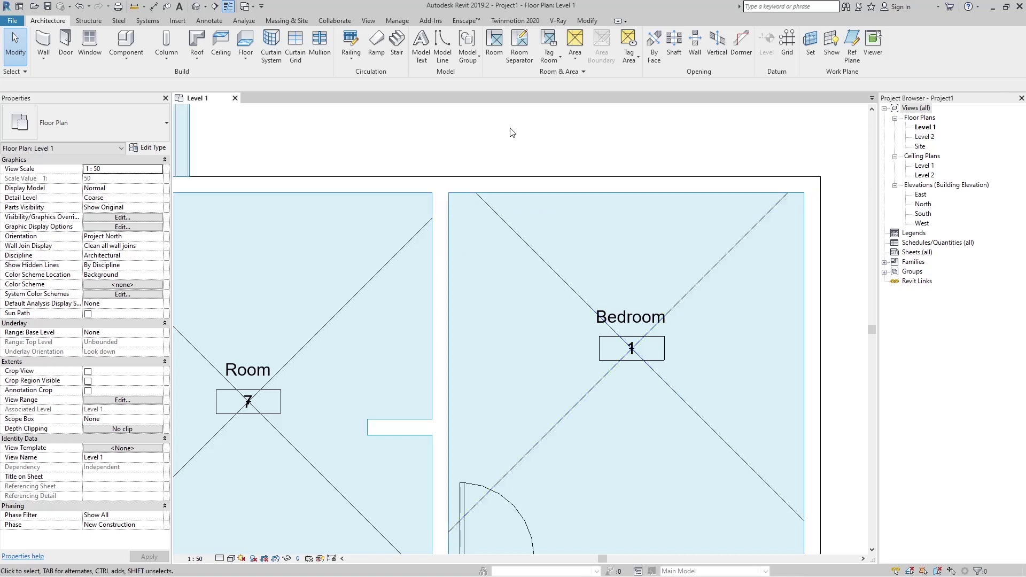
{"action": "scroll", "coordinate": [632, 143], "scroll_direction": "down", "scroll_amount": 1}
{"action": "scroll", "coordinate": [632, 143], "scroll_direction": "down", "scroll_amount": 1}
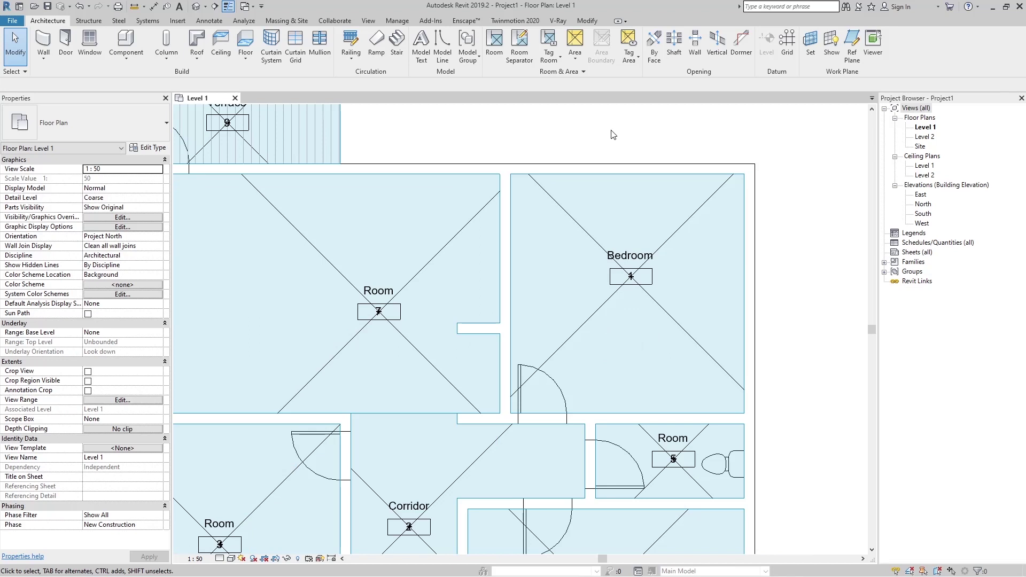
{"action": "left_click", "coordinate": [586, 72]}
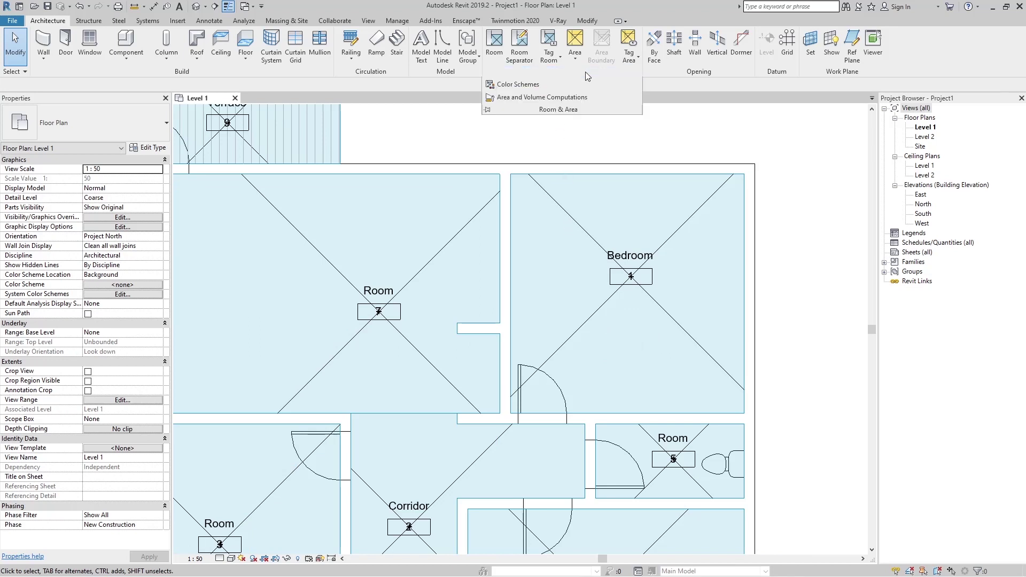
{"action": "left_click", "coordinate": [514, 101]}
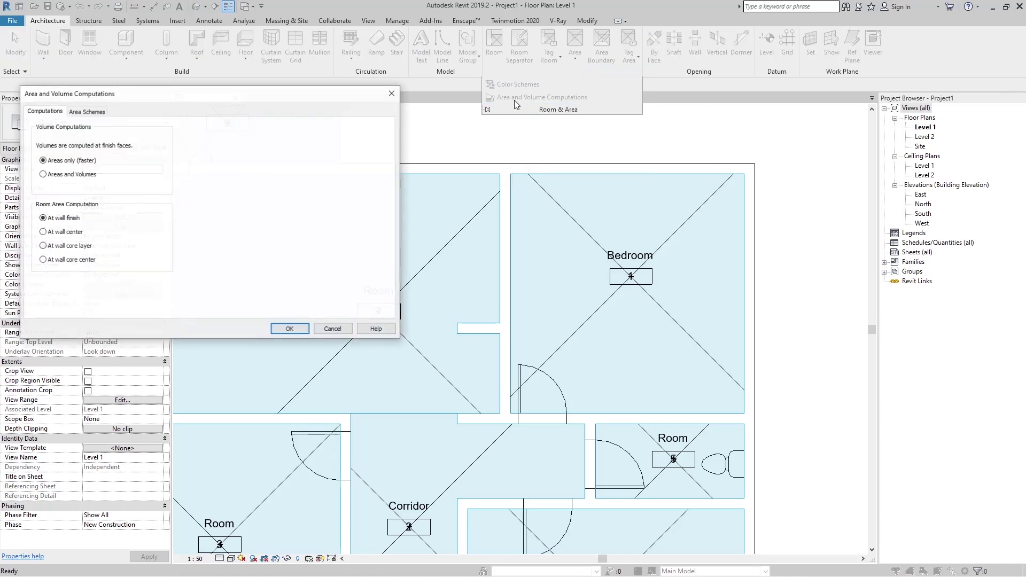
{"action": "left_click_drag", "start_coordinate": [302, 103], "coordinate": [407, 124]}
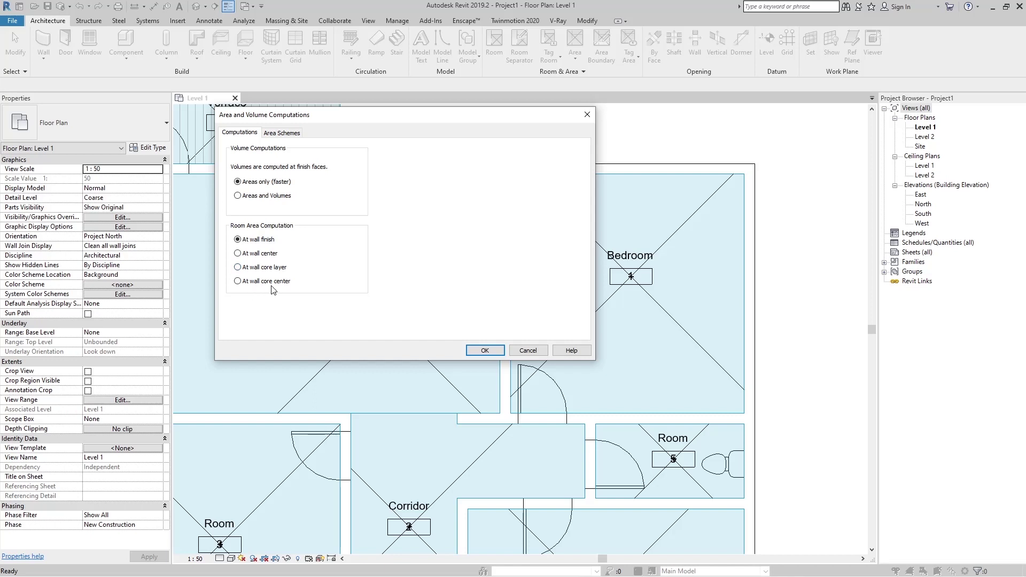
{"action": "left_click", "coordinate": [238, 255]}
{"action": "left_click", "coordinate": [485, 351]}
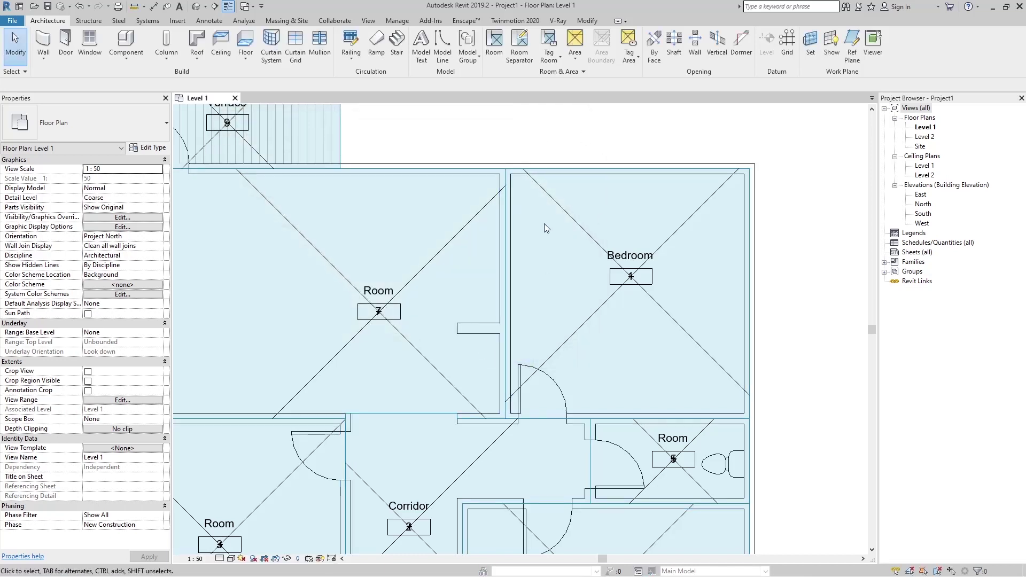
{"action": "left_click", "coordinate": [749, 224]}
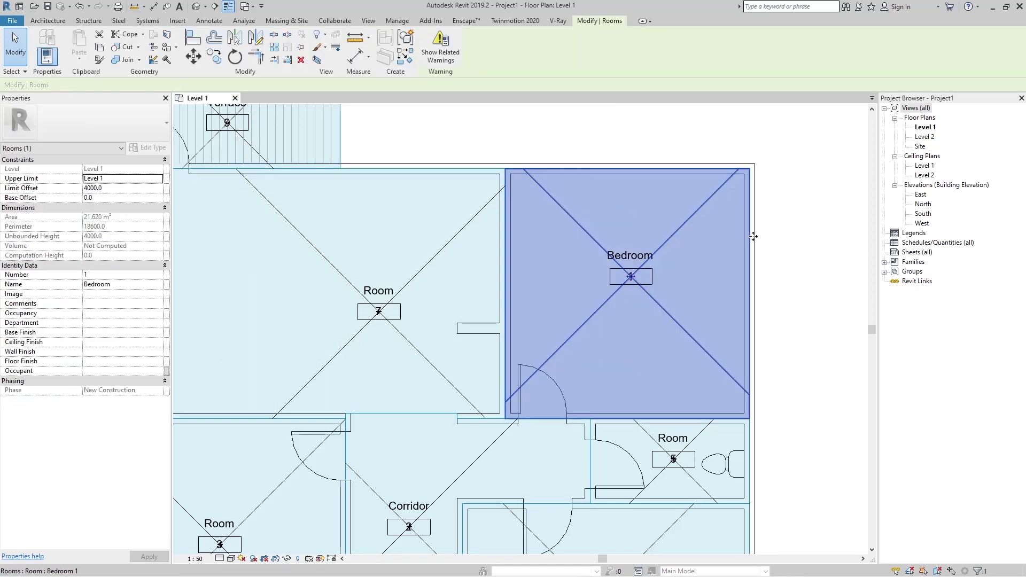
Examine where the room boundaries fall within the walls around the Bedroom and across the Level 1 plan
{"action": "left_click", "coordinate": [800, 239]}
{"action": "scroll", "coordinate": [516, 172], "scroll_direction": "up", "scroll_amount": 5}
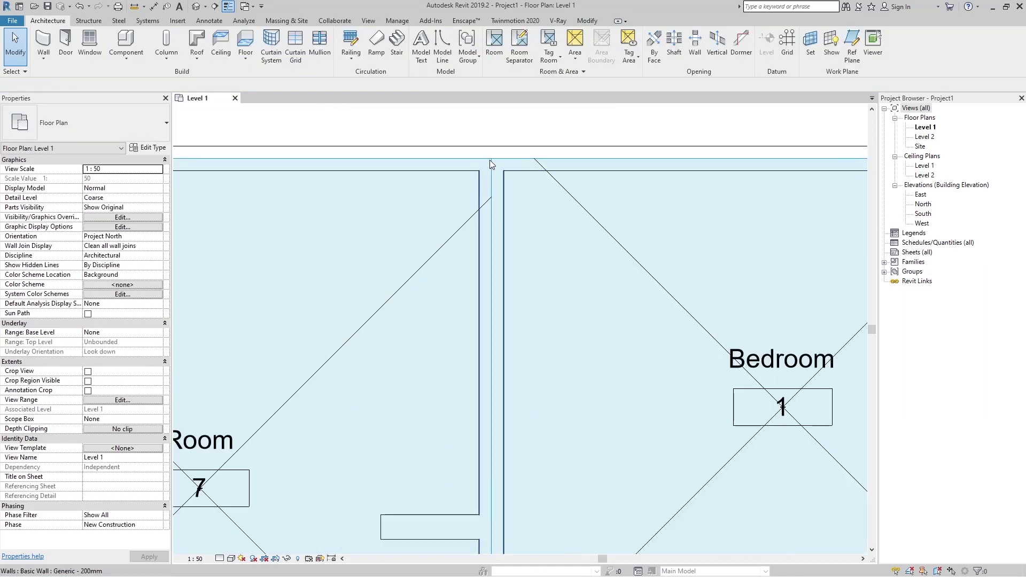
{"action": "scroll", "coordinate": [610, 152], "scroll_direction": "down", "scroll_amount": 3}
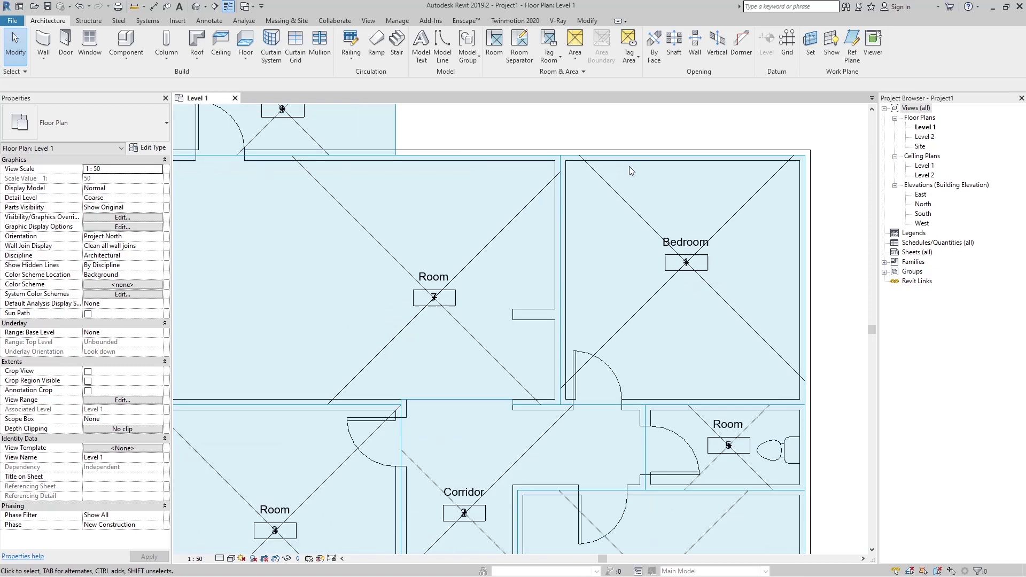
{"action": "scroll", "coordinate": [628, 165], "scroll_direction": "down", "scroll_amount": 3}
{"action": "middle_click_drag", "start_coordinate": [562, 218], "coordinate": [550, 245]}
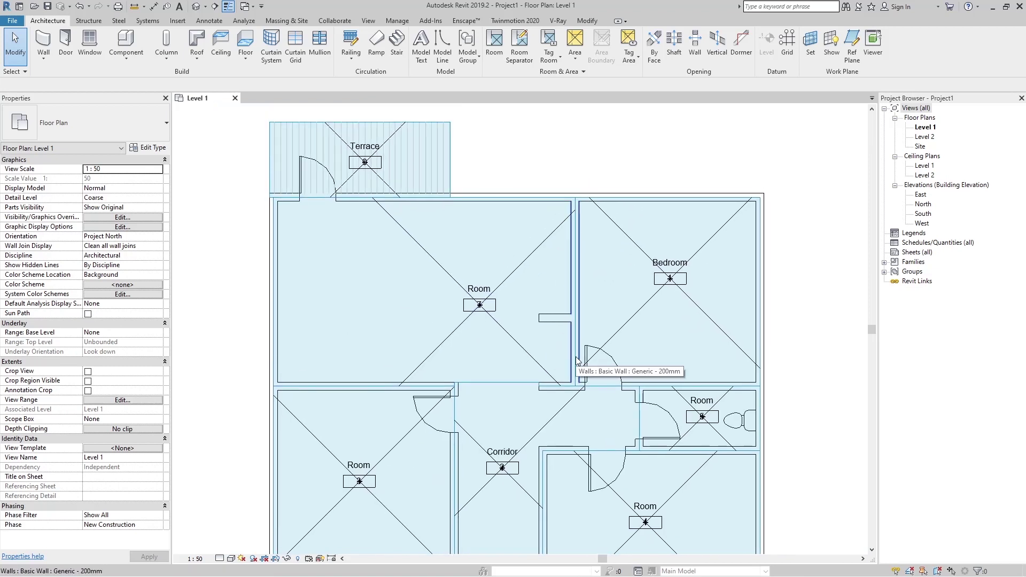
{"action": "middle_click_drag", "start_coordinate": [624, 339], "coordinate": [591, 271]}
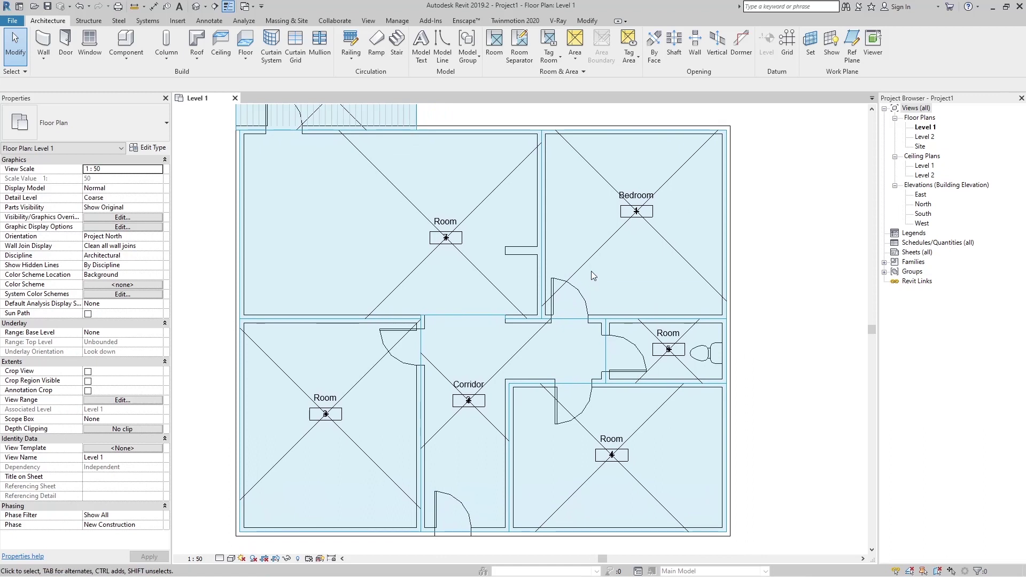
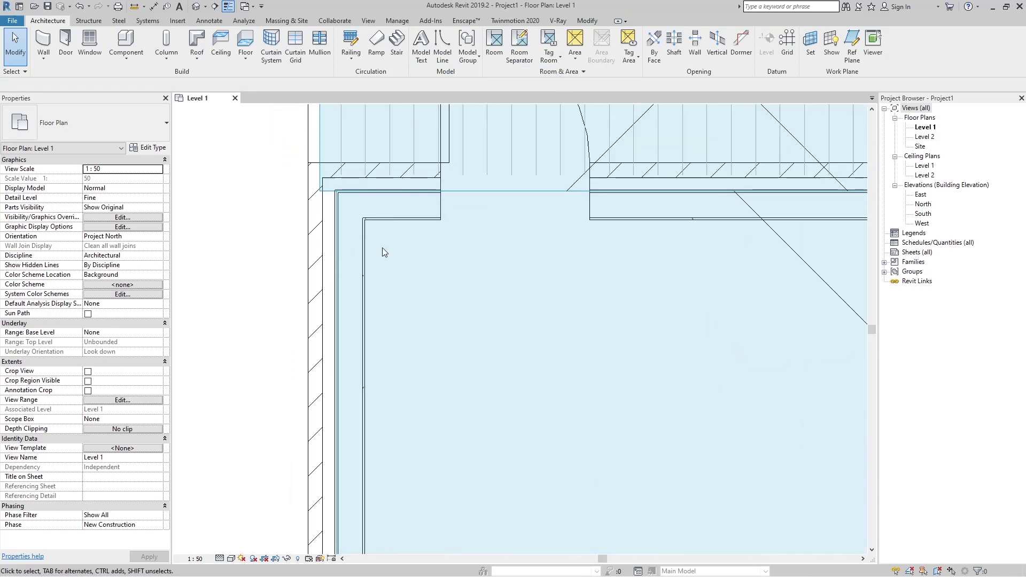
{"action": "scroll", "coordinate": [527, 265], "scroll_direction": "down", "scroll_amount": 5}
{"action": "scroll", "coordinate": [260, 243], "scroll_direction": "down", "scroll_amount": 3}
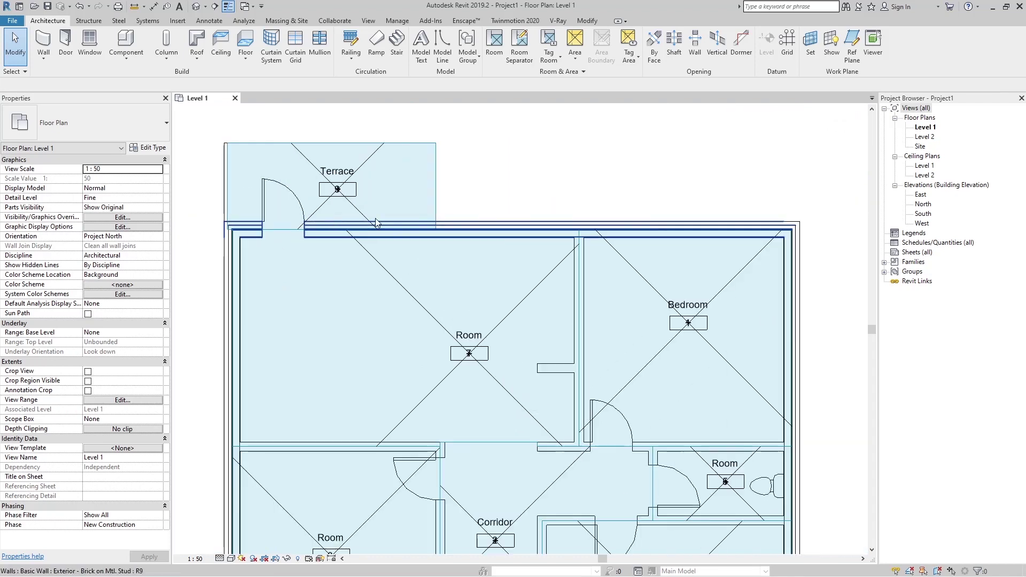
Change the room area computation to At wall core layer
{"action": "scroll", "coordinate": [684, 256], "scroll_direction": "up", "scroll_amount": 3}
{"action": "left_click", "coordinate": [568, 74]}
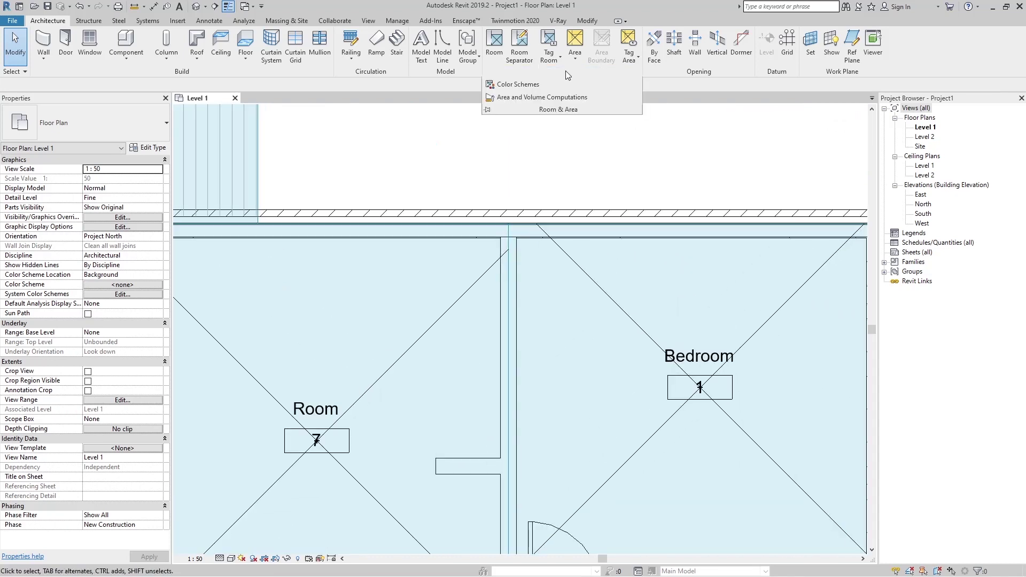
{"action": "left_click", "coordinate": [524, 99]}
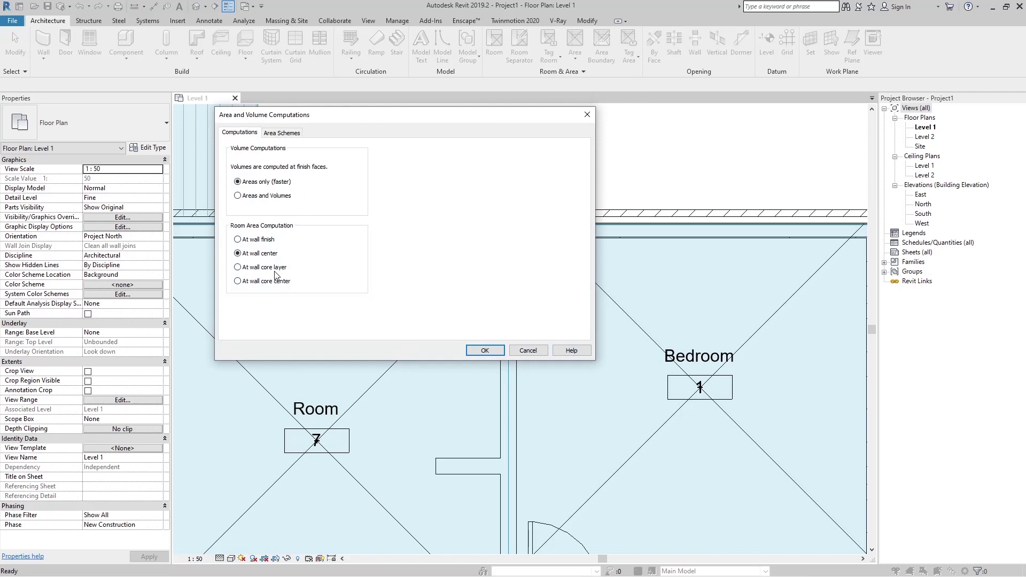
{"action": "left_click", "coordinate": [238, 267]}
{"action": "left_click", "coordinate": [485, 351]}
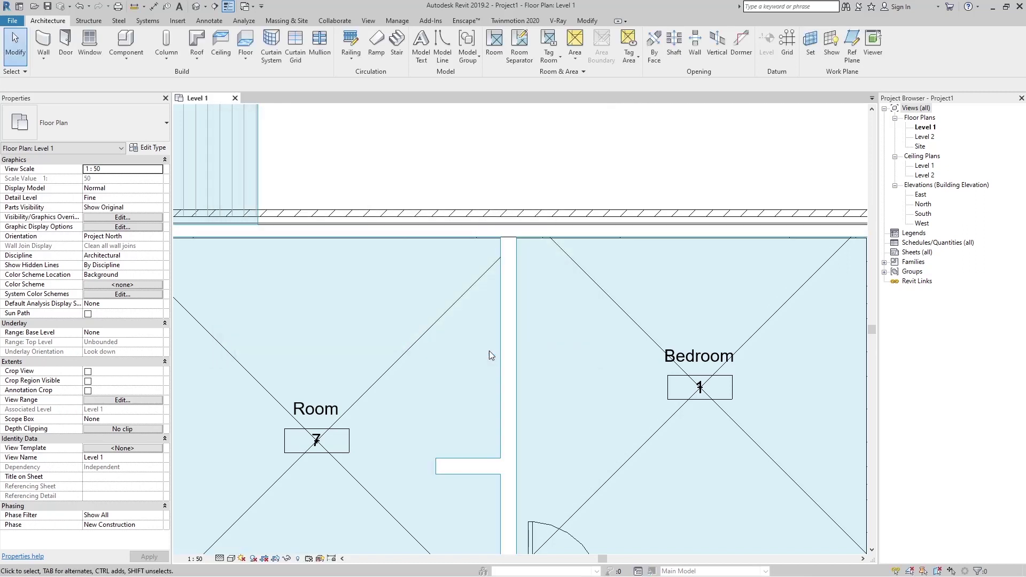
Select the Bedroom and examine its boundary against the layers of the exterior brick wall
{"action": "scroll", "coordinate": [513, 238], "scroll_direction": "up", "scroll_amount": 4}
{"action": "scroll", "coordinate": [523, 243], "scroll_direction": "up", "scroll_amount": 3}
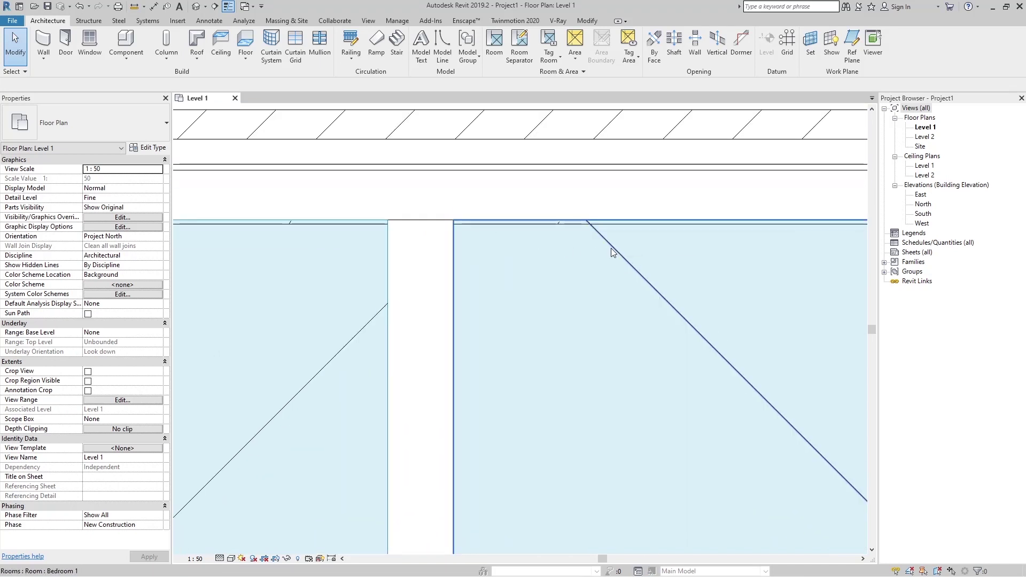
{"action": "left_click", "coordinate": [611, 248]}
{"action": "scroll", "coordinate": [502, 236], "scroll_direction": "up", "scroll_amount": 2}
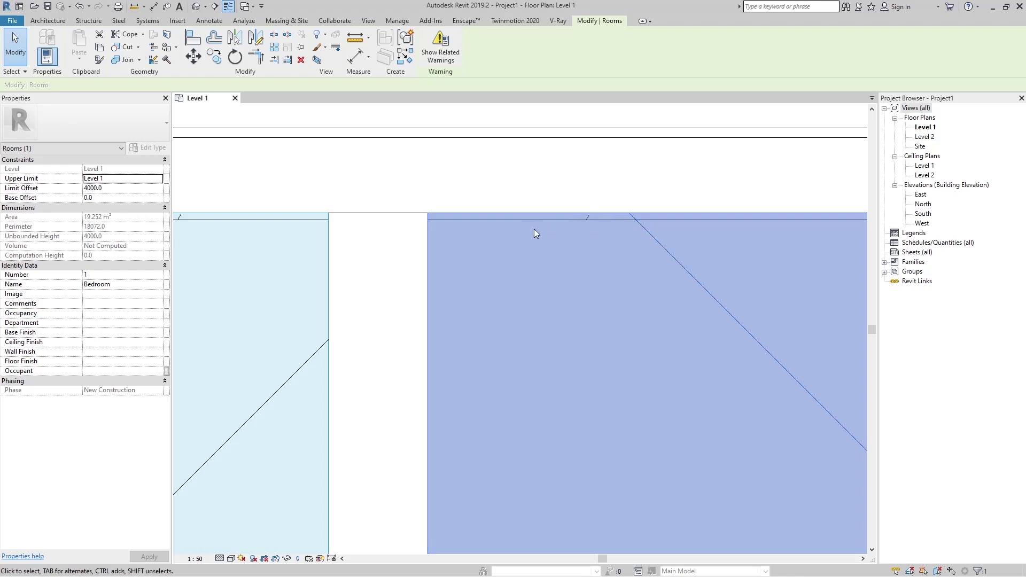
{"action": "scroll", "coordinate": [521, 220], "scroll_direction": "down", "scroll_amount": 1}
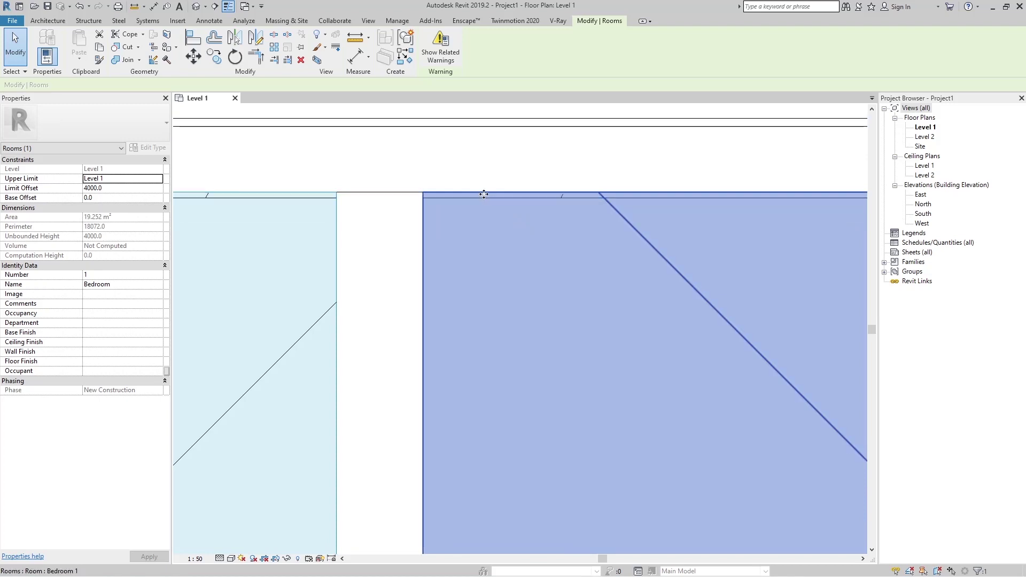
{"action": "scroll", "coordinate": [484, 198], "scroll_direction": "down", "scroll_amount": 2}
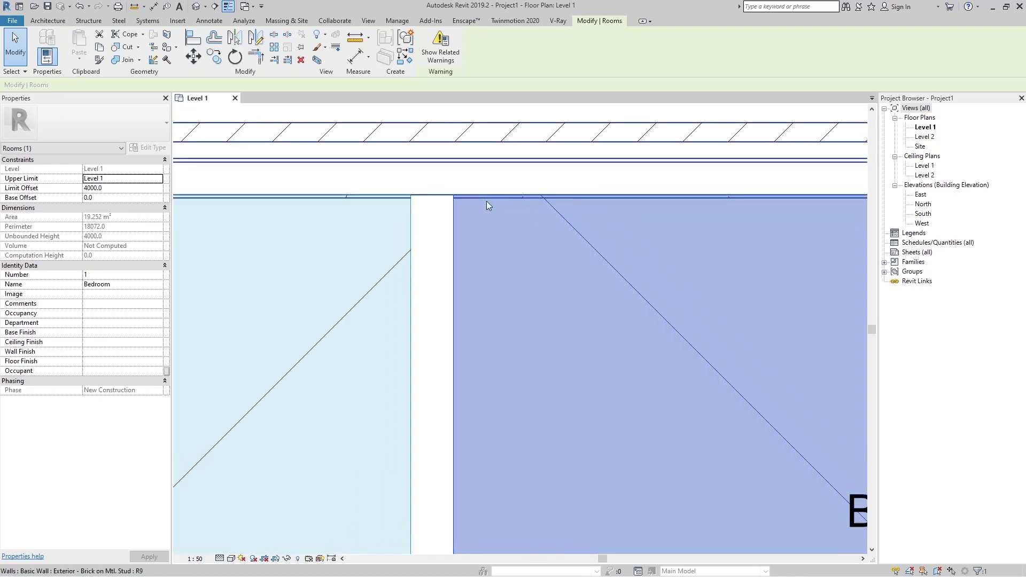
{"action": "scroll", "coordinate": [499, 214], "scroll_direction": "down", "scroll_amount": 5}
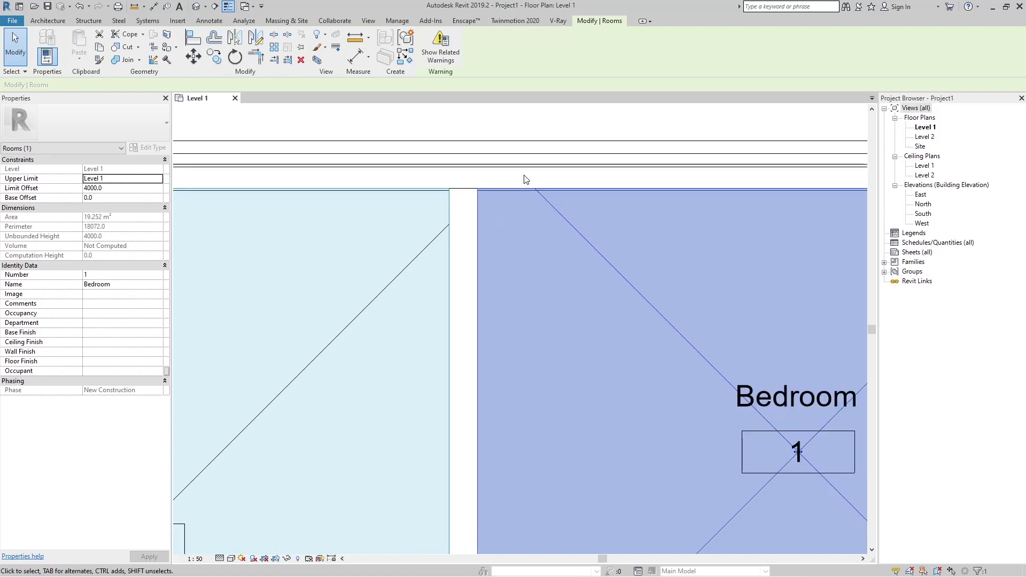
{"action": "scroll", "coordinate": [560, 114], "scroll_direction": "up", "scroll_amount": 1}
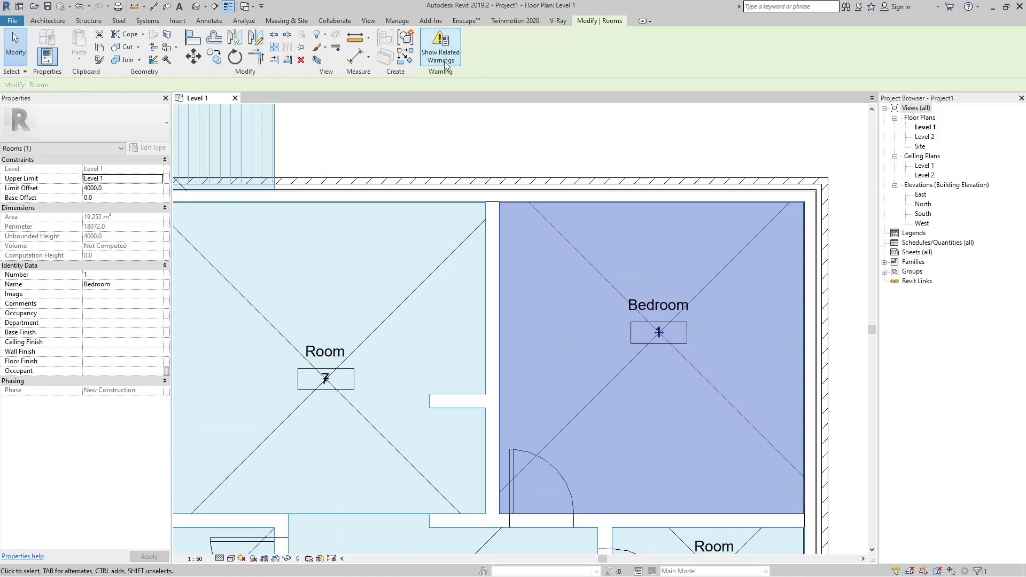
{"action": "key", "text": "Escape"}
Set the room area computation to At wall core center and check the boundary in the exterior wall
{"action": "left_click", "coordinate": [556, 72]}
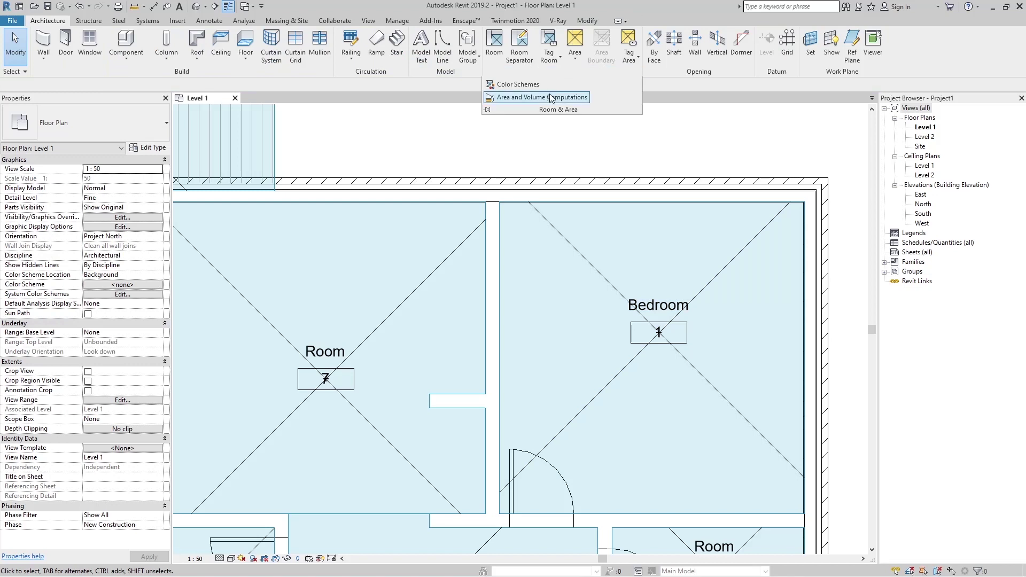
{"action": "left_click", "coordinate": [554, 97]}
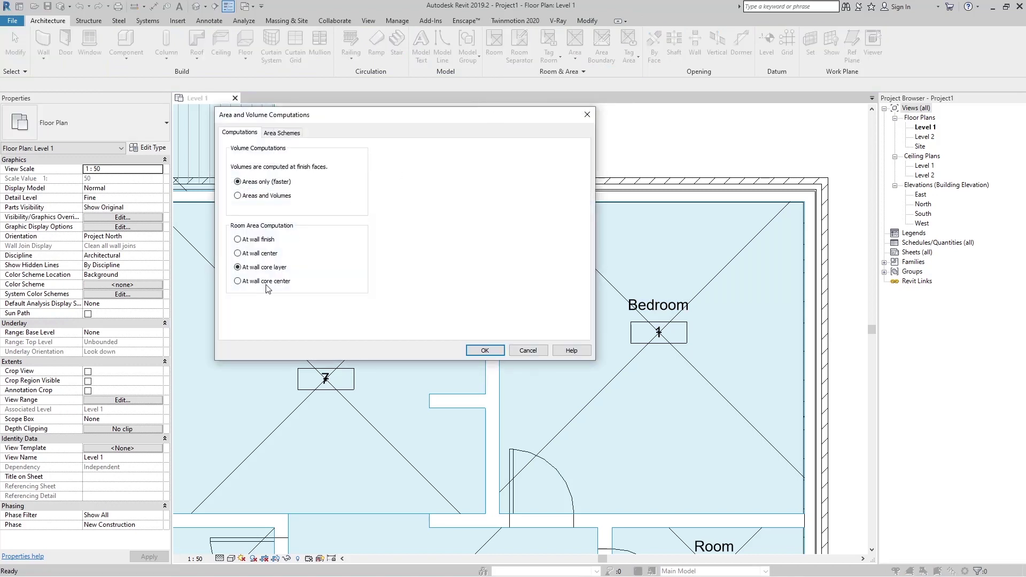
{"action": "left_click", "coordinate": [484, 350]}
{"action": "scroll", "coordinate": [525, 197], "scroll_direction": "up", "scroll_amount": 5}
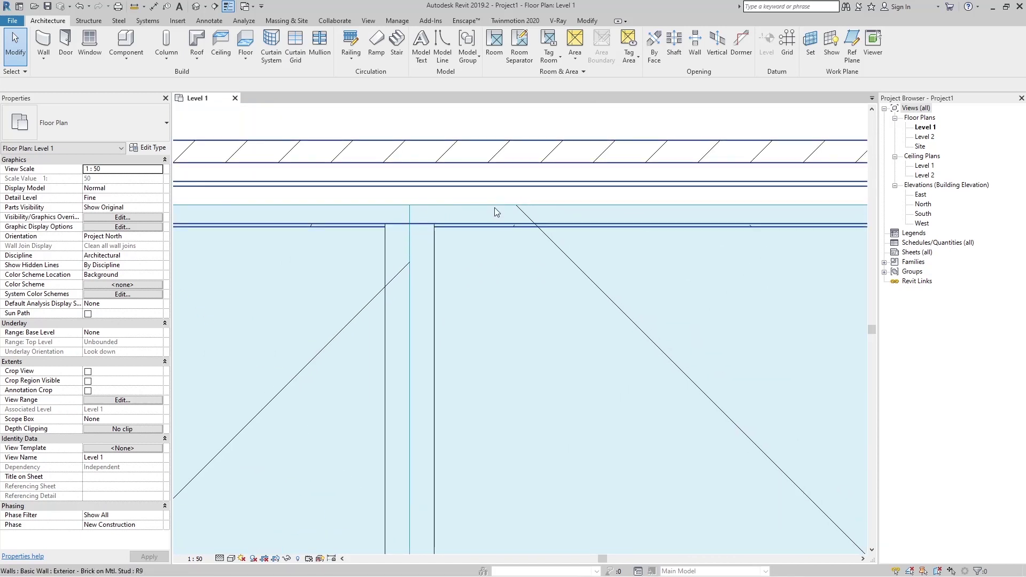
Switch the room area computation to At wall center for comparison in the exterior wall
{"action": "left_click", "coordinate": [576, 73]}
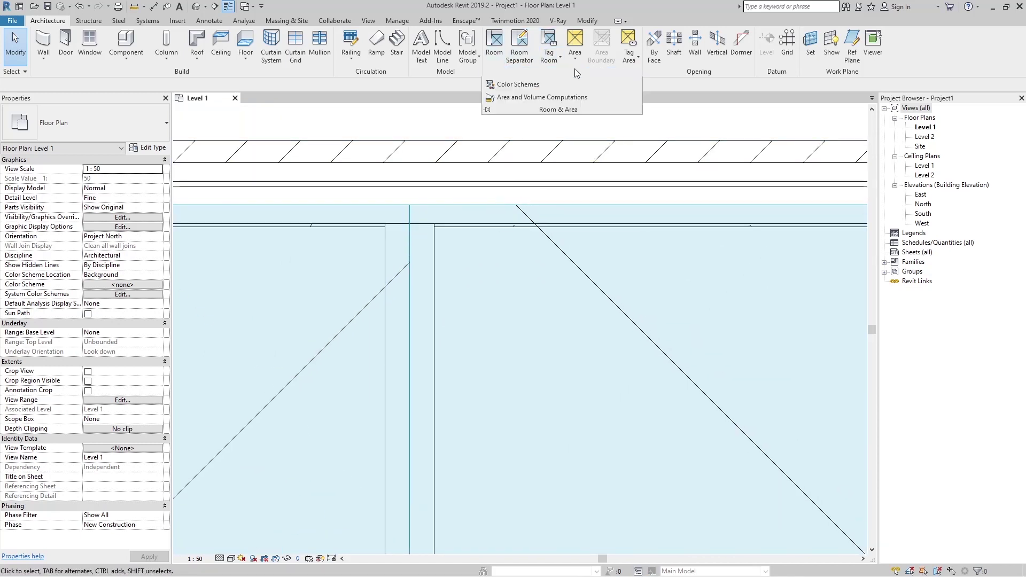
{"action": "left_click", "coordinate": [557, 98]}
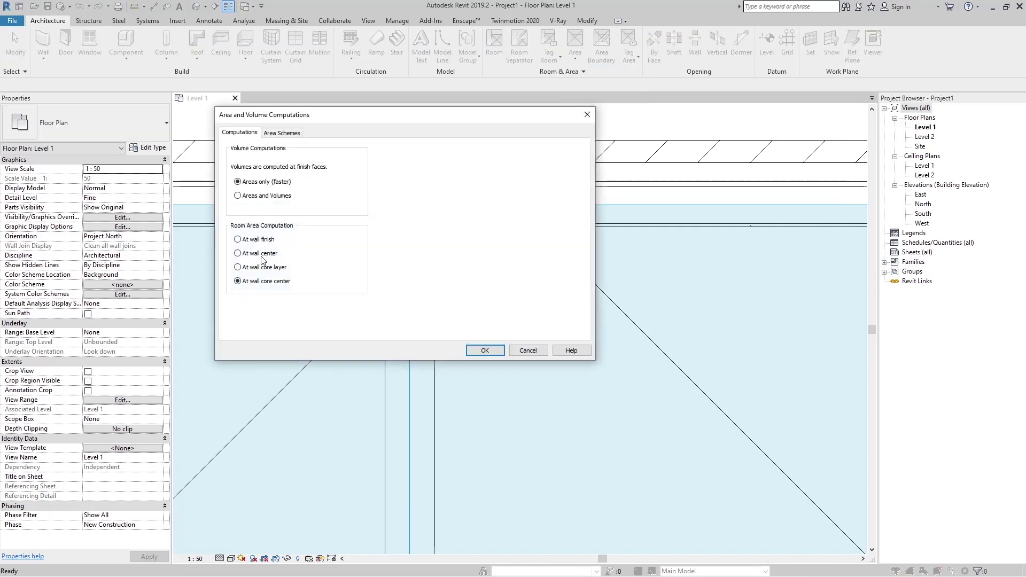
{"action": "left_click", "coordinate": [484, 351]}
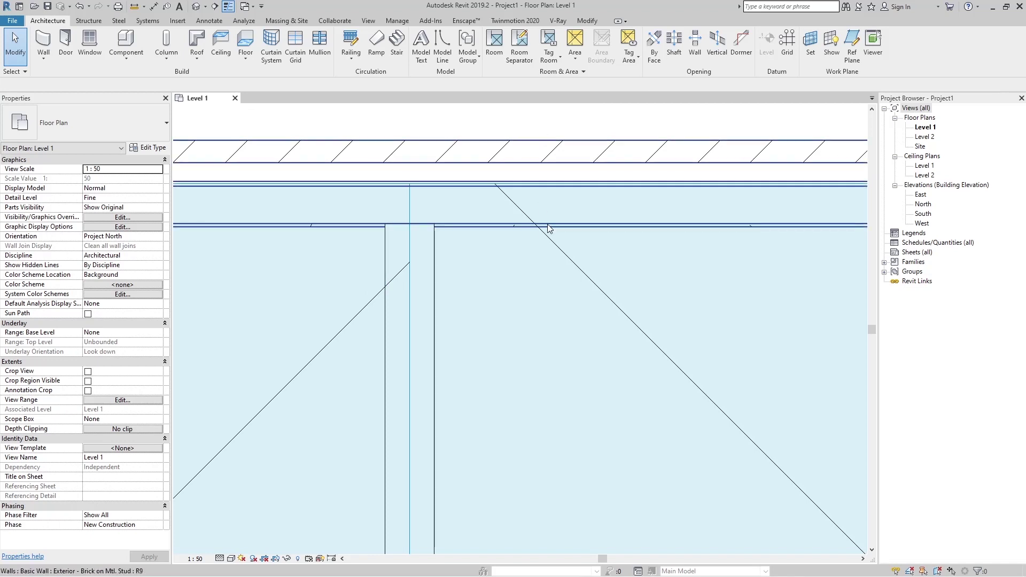
Return the room area computation to At wall core layer
{"action": "left_click", "coordinate": [566, 75]}
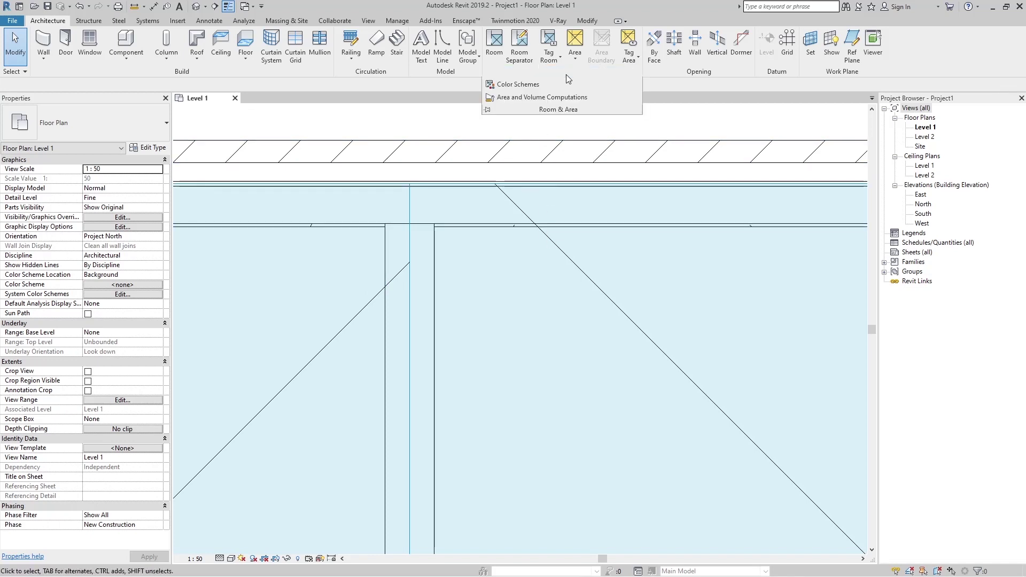
{"action": "left_click", "coordinate": [556, 98]}
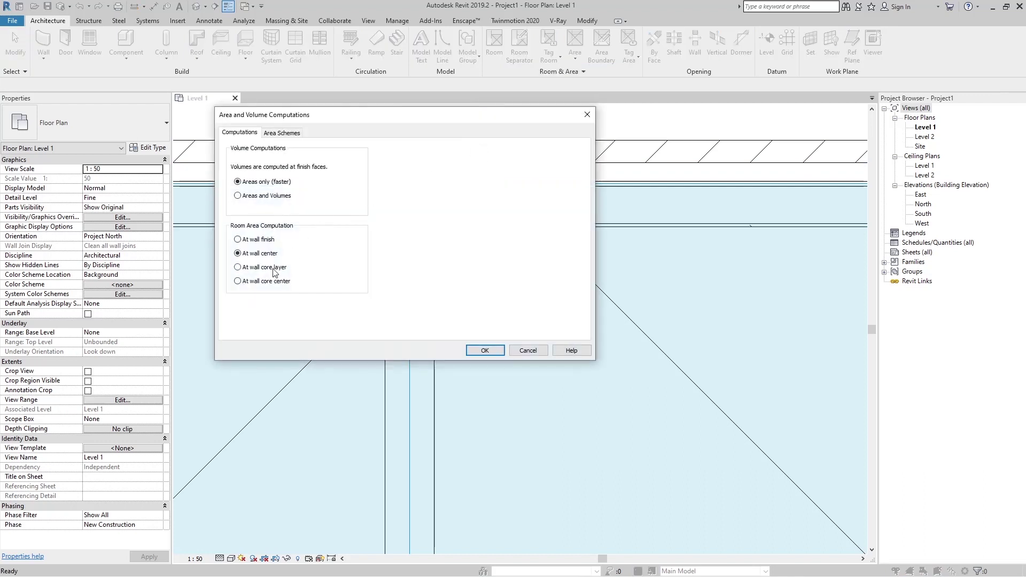
{"action": "left_click", "coordinate": [474, 352]}
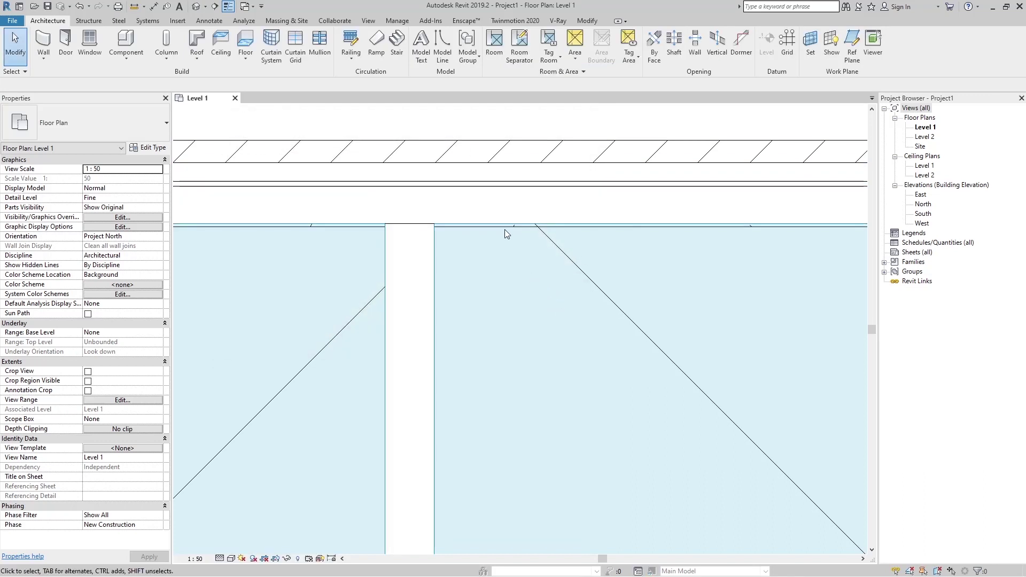
Choose the Name color scheme of the Rooms category for the Level 1 floor plan and view the Bedroom's color definition
{"action": "scroll", "coordinate": [473, 193], "scroll_direction": "down", "scroll_amount": 6}
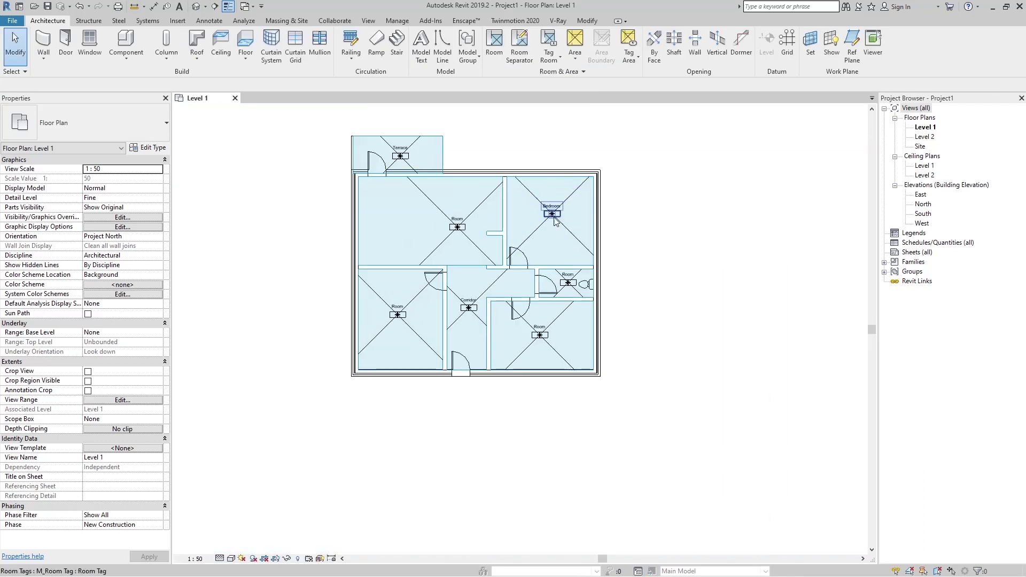
{"action": "scroll", "coordinate": [452, 183], "scroll_direction": "up", "scroll_amount": 2}
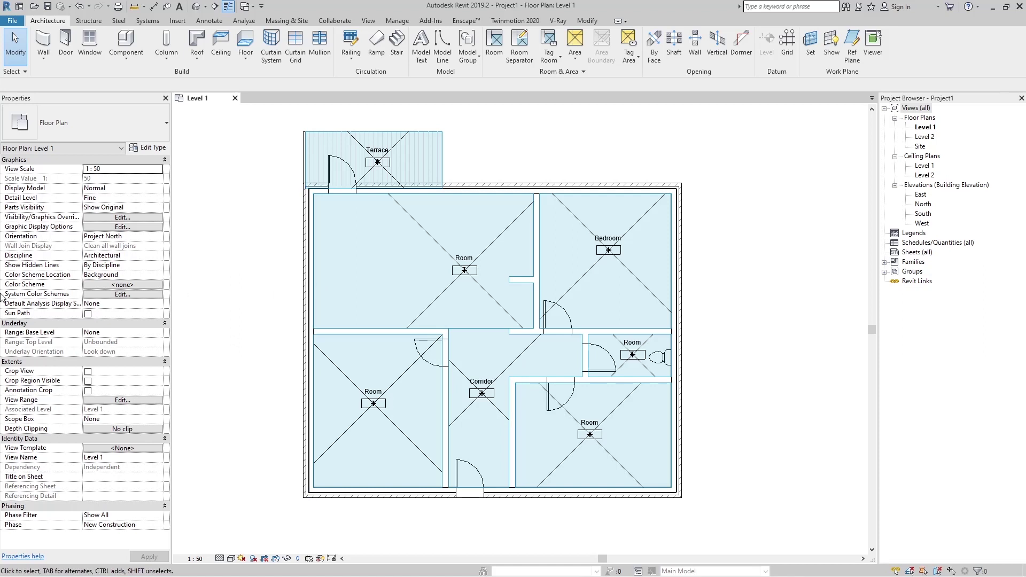
{"action": "left_click", "coordinate": [119, 286]}
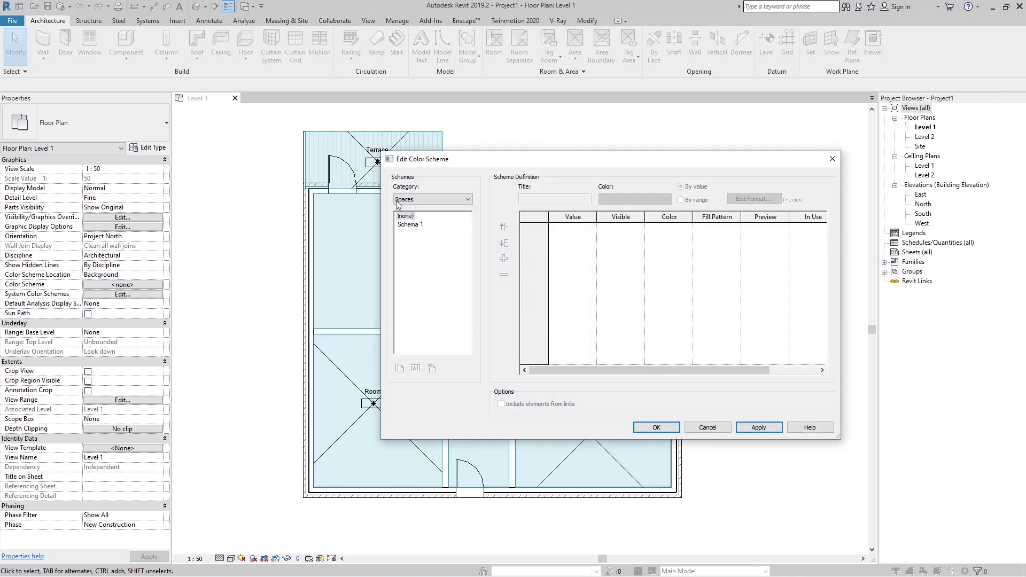
{"action": "left_click", "coordinate": [423, 200]}
{"action": "left_click", "coordinate": [414, 216]}
{"action": "left_click", "coordinate": [411, 226]}
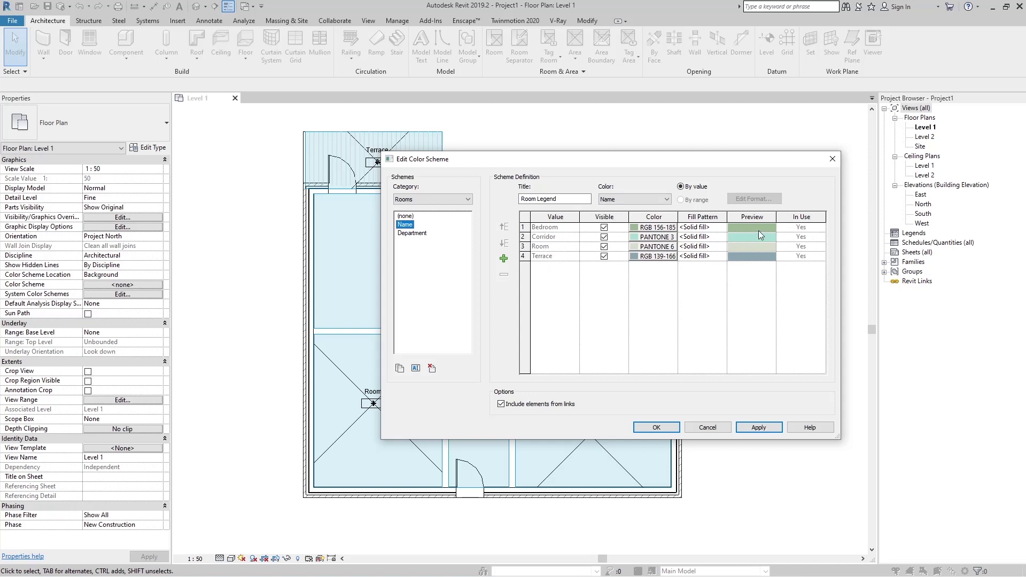
{"action": "left_click", "coordinate": [662, 231]}
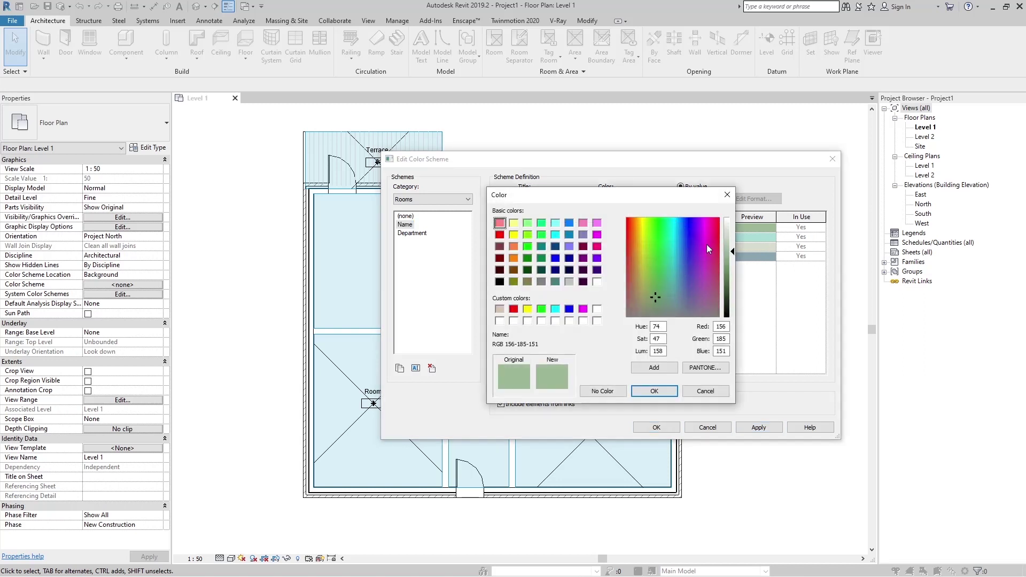
{"action": "left_click", "coordinate": [728, 196]}
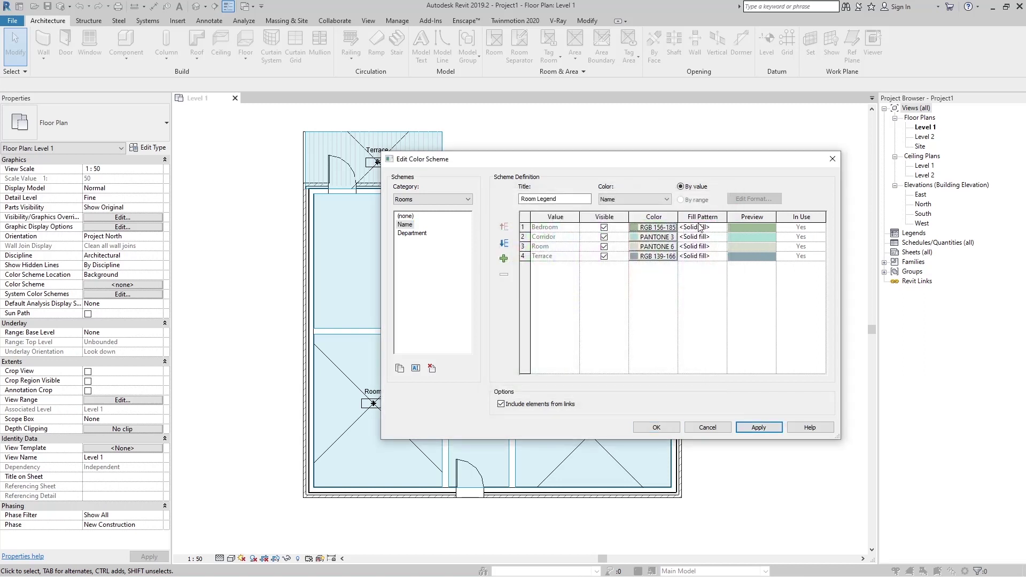
Set the Terrace's fill pattern to Crosshatch in the color scheme and apply the scheme to the floor plan
{"action": "left_click", "coordinate": [720, 256]}
{"action": "left_click", "coordinate": [722, 257]}
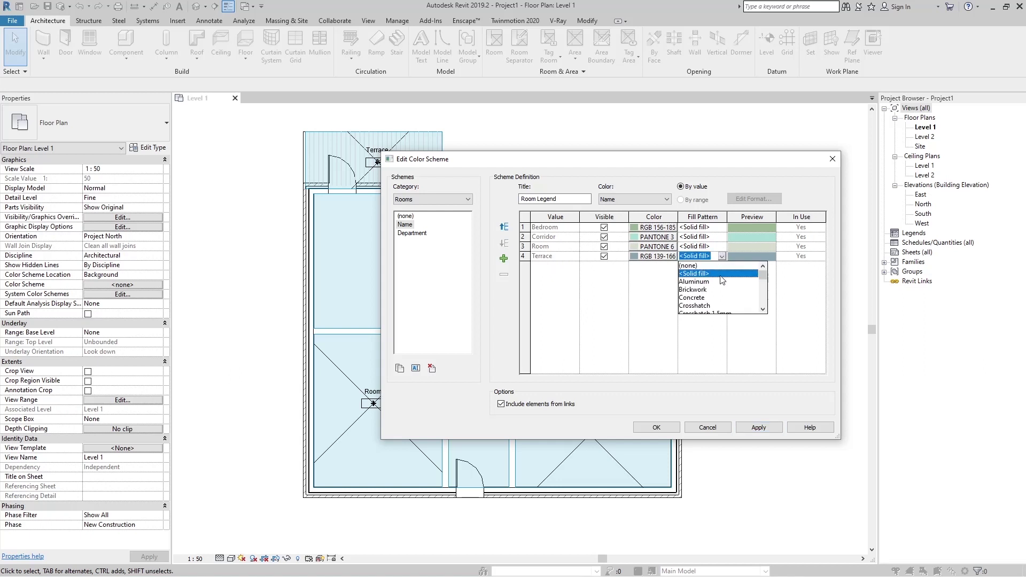
{"action": "scroll", "coordinate": [723, 281], "scroll_direction": "down", "scroll_amount": 1}
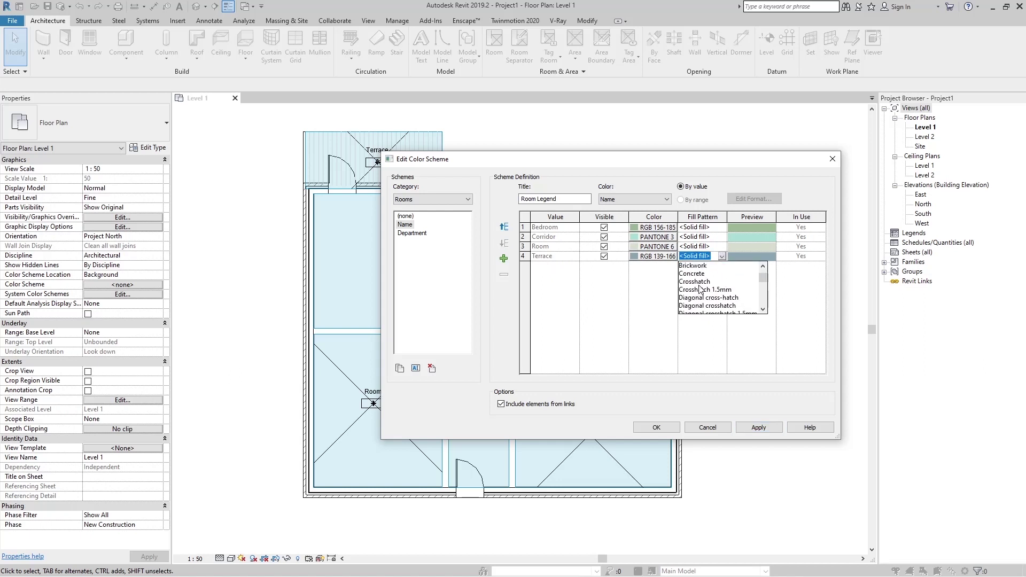
{"action": "left_click", "coordinate": [700, 282]}
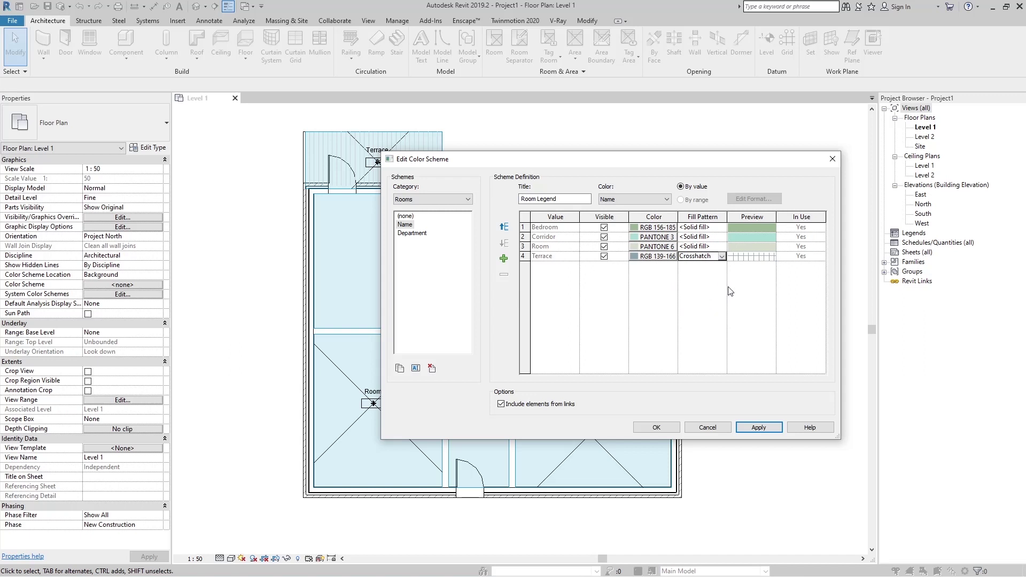
{"action": "left_click", "coordinate": [748, 430]}
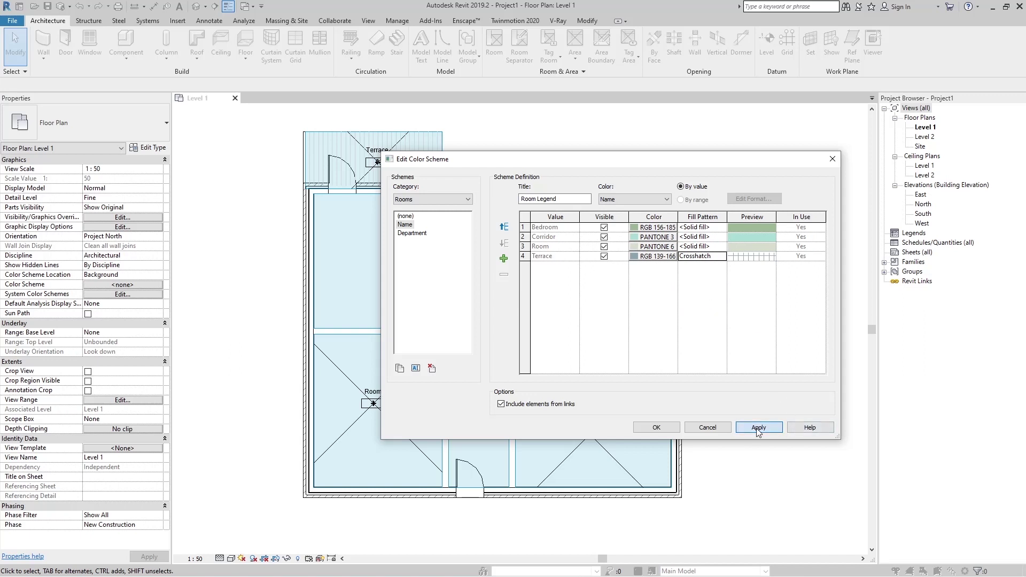
{"action": "left_click", "coordinate": [675, 428]}
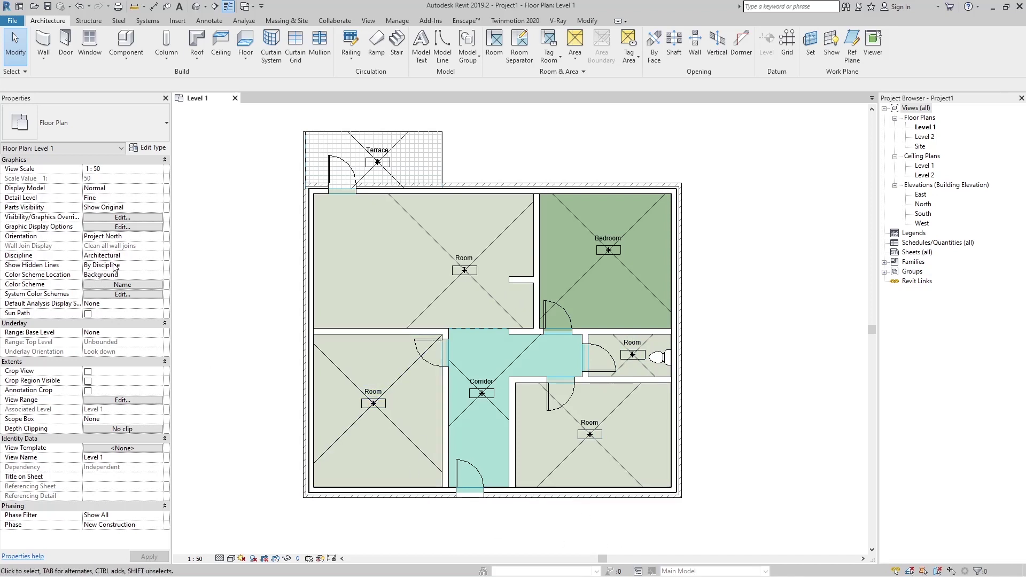
Review the room colors and fill patterns defined in the floor plan's Name color scheme against the colored rooms
{"action": "left_click", "coordinate": [97, 285]}
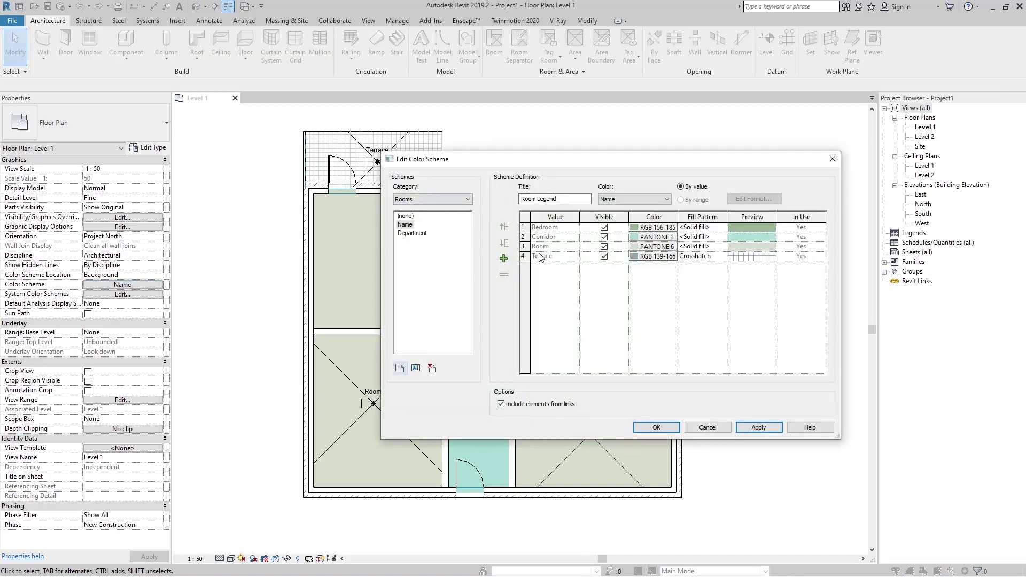
{"action": "left_click_drag", "start_coordinate": [625, 160], "coordinate": [852, 142]}
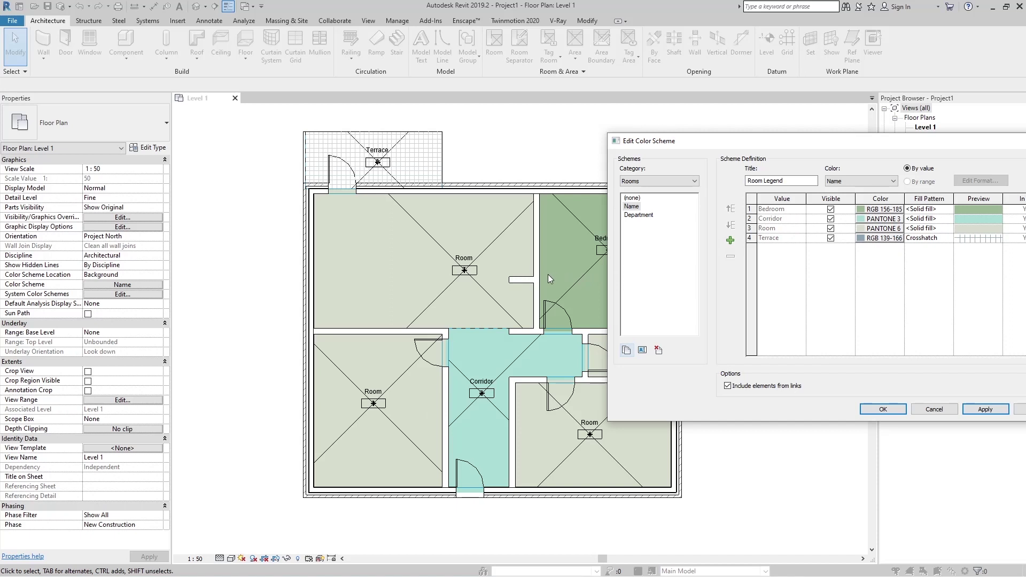
{"action": "left_click", "coordinate": [902, 415]}
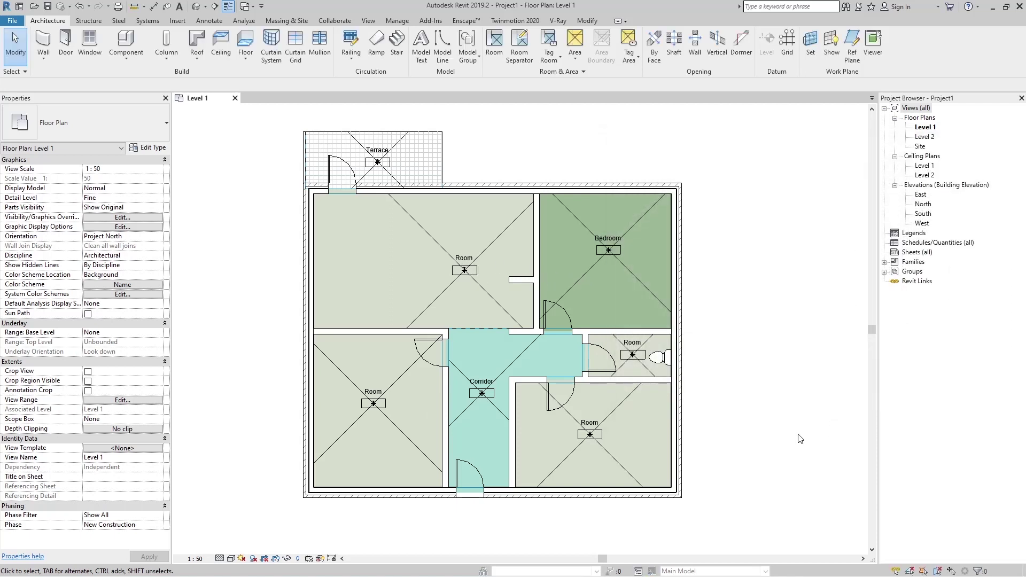
Rename the unnamed room directly below the small toilet room as Bedroom 2
{"action": "left_click", "coordinate": [595, 425]}
{"action": "left_click", "coordinate": [130, 285]}
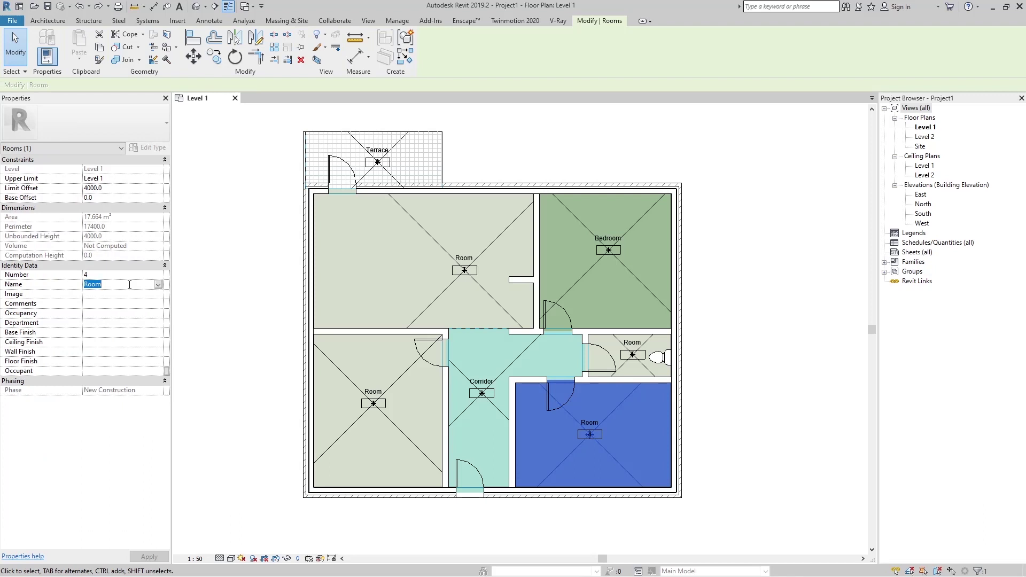
{"action": "type", "text": "B"}
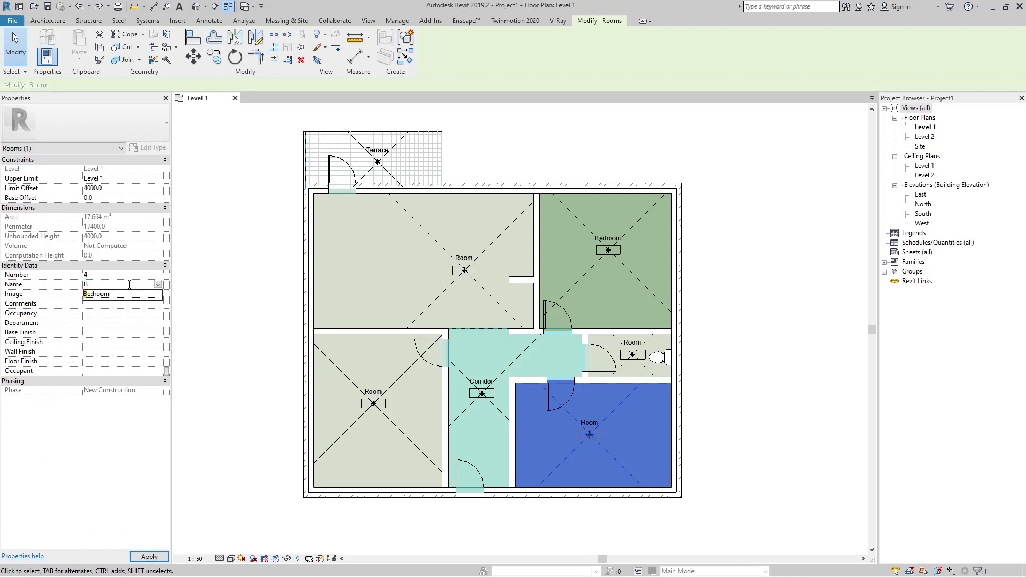
{"action": "type", "text": "edroom 2"}
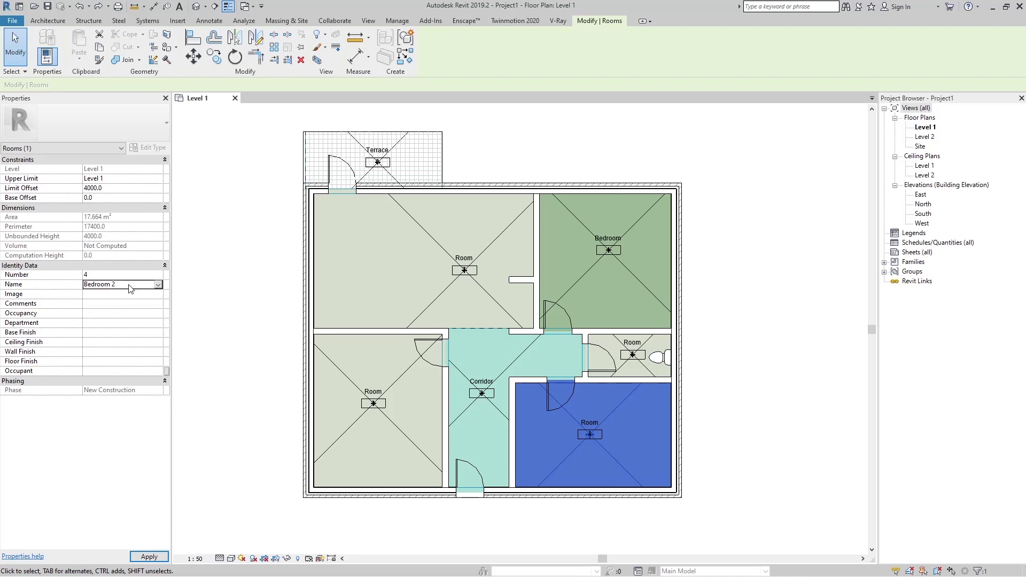
{"action": "left_click", "coordinate": [773, 422]}
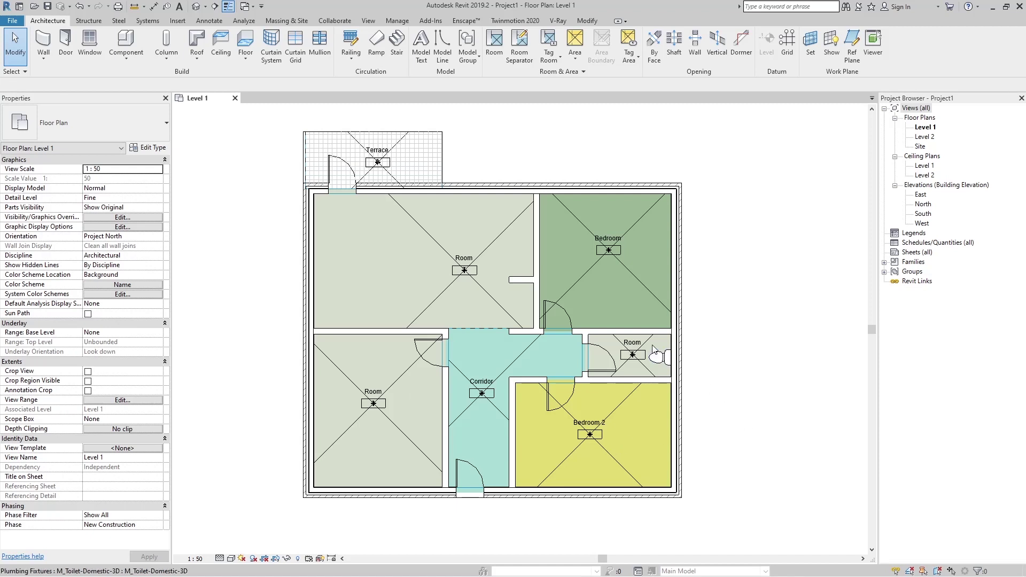
Rename the small room containing the toilet fixture, between the two bedrooms, as Toilet
{"action": "left_click", "coordinate": [614, 356]}
{"action": "left_click", "coordinate": [132, 284]}
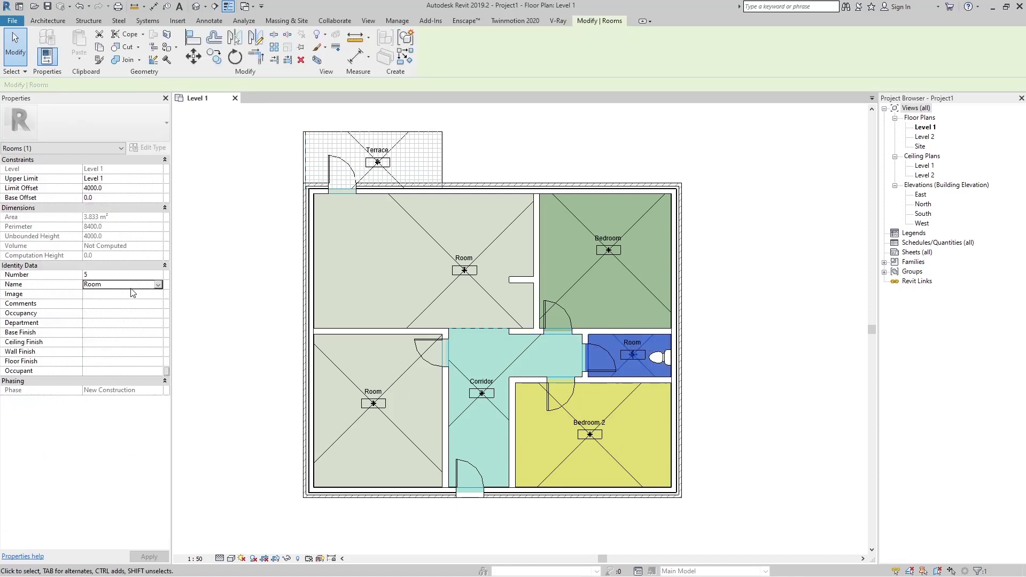
{"action": "type", "text": "Toilet"}
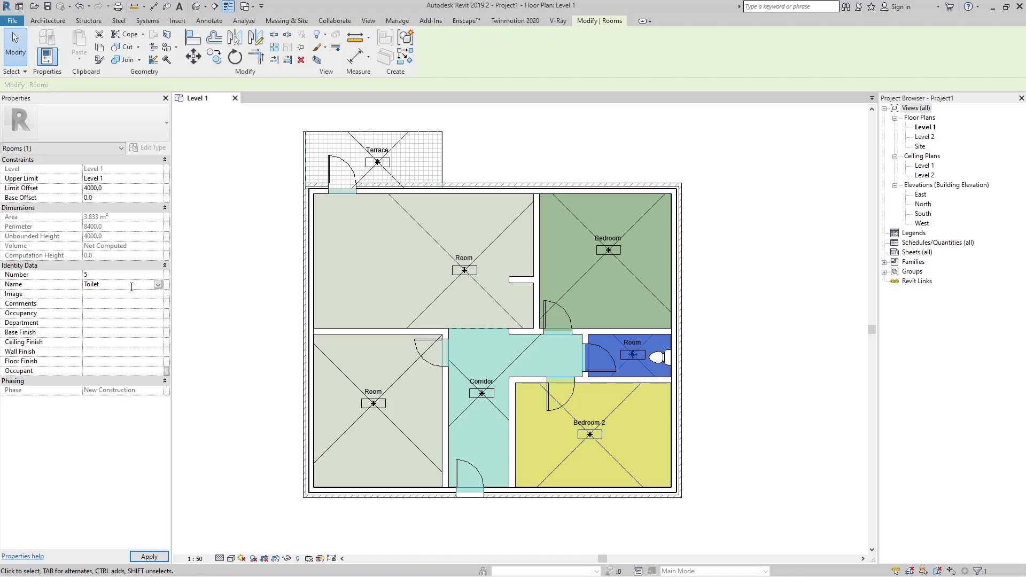
{"action": "left_click", "coordinate": [646, 303]}
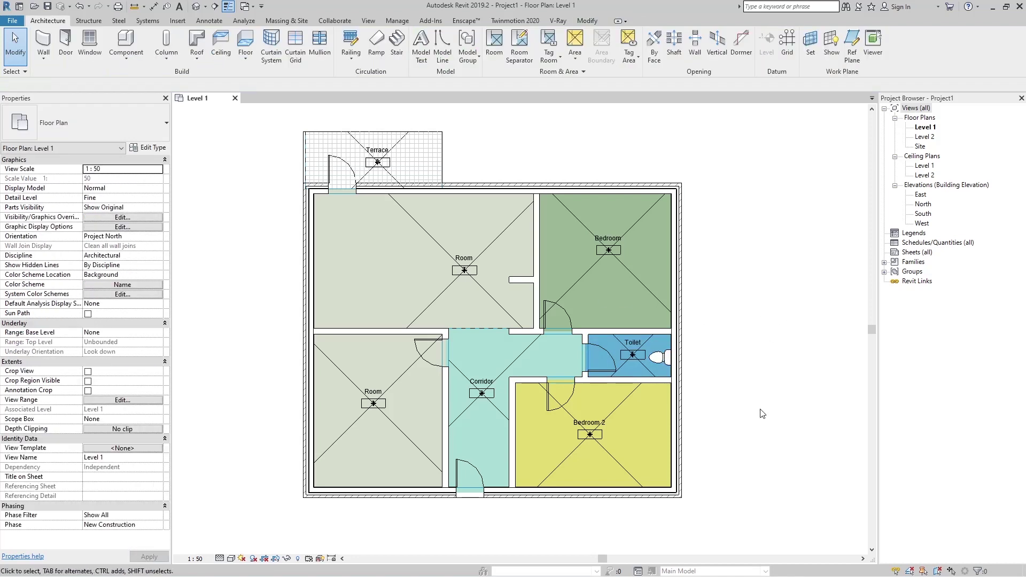